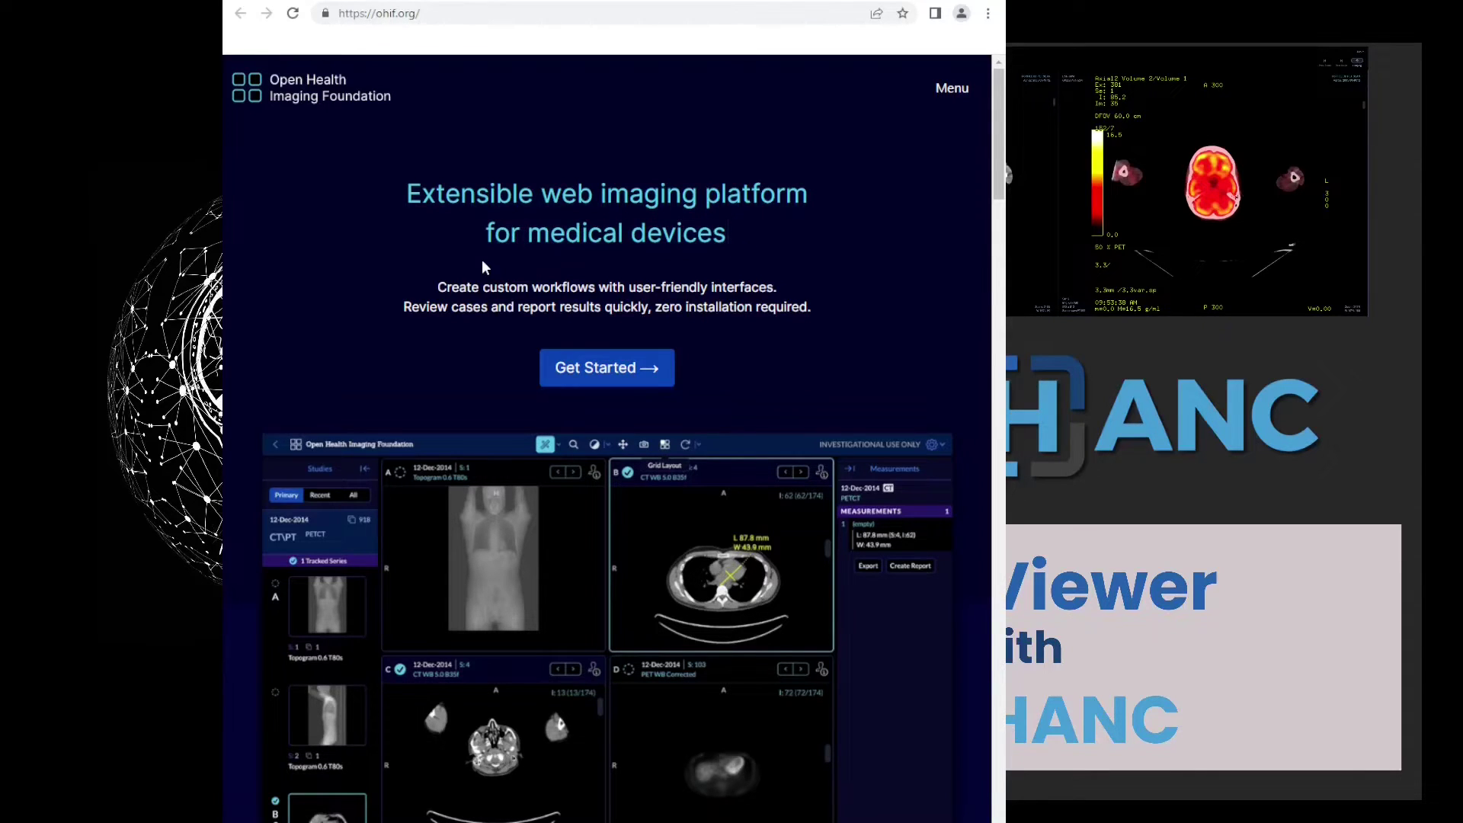
# Scroll down and back up through the project homepage in Chrome
pyautogui.scroll(-4, 482, 259)
pyautogui.scroll(-3, 481, 259)
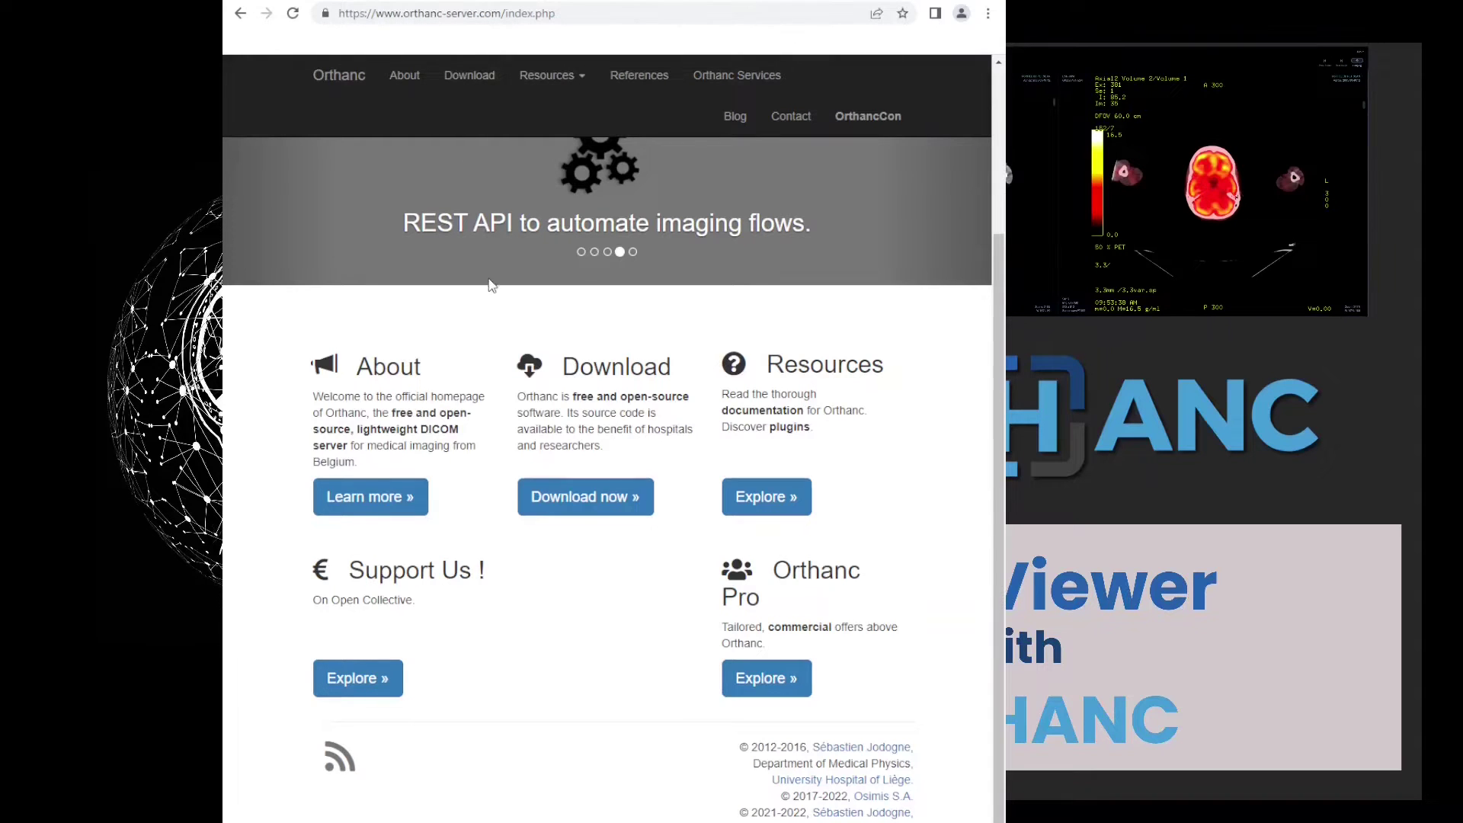
pyautogui.scroll(3, 490, 285)
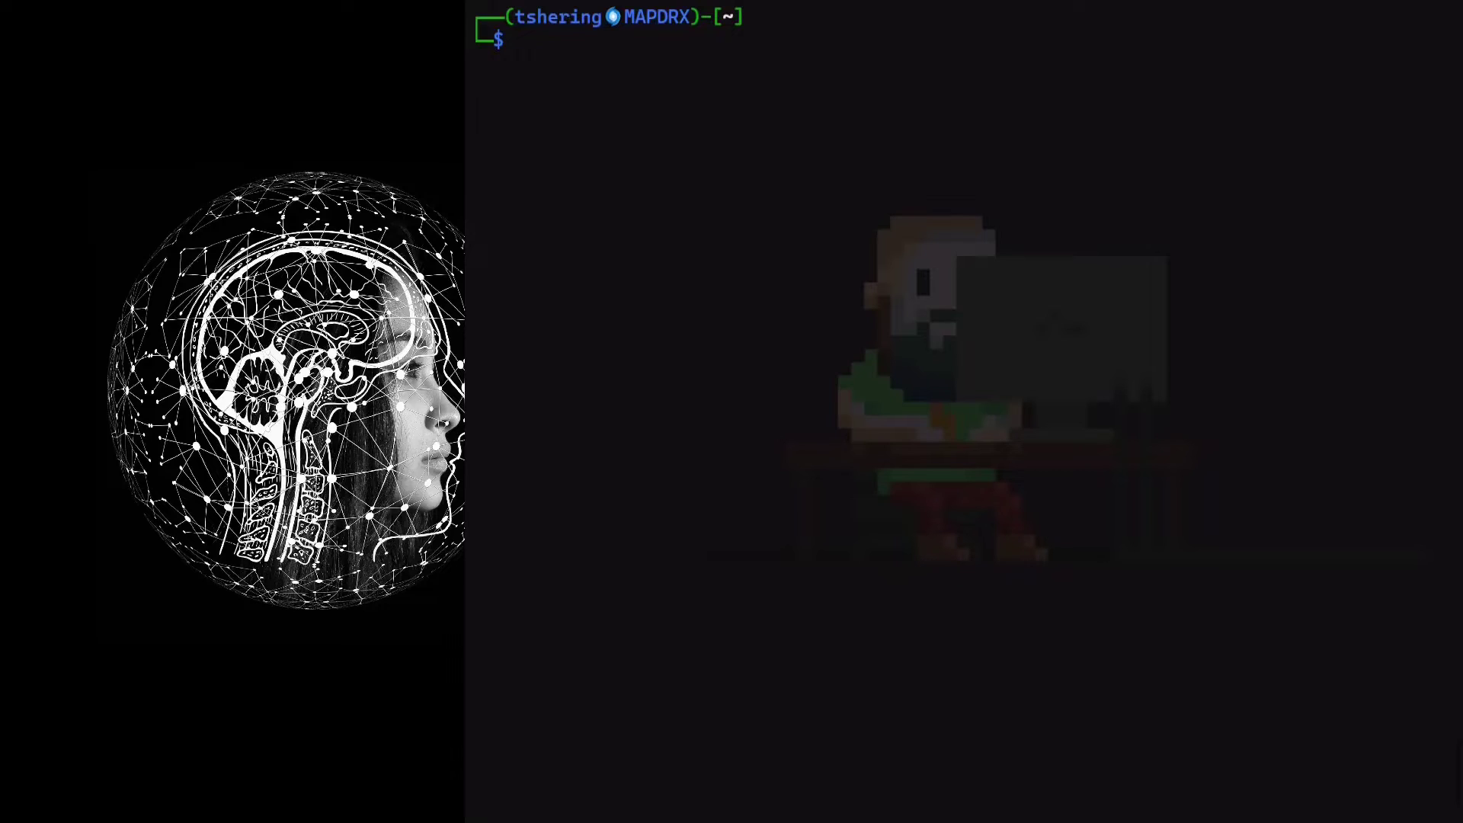
# Clone the ohif-orthanc repository, move into its folder and list its files
pyautogui.write('git clone https://github.com/hyper4saken/ohif-orthanc.git')
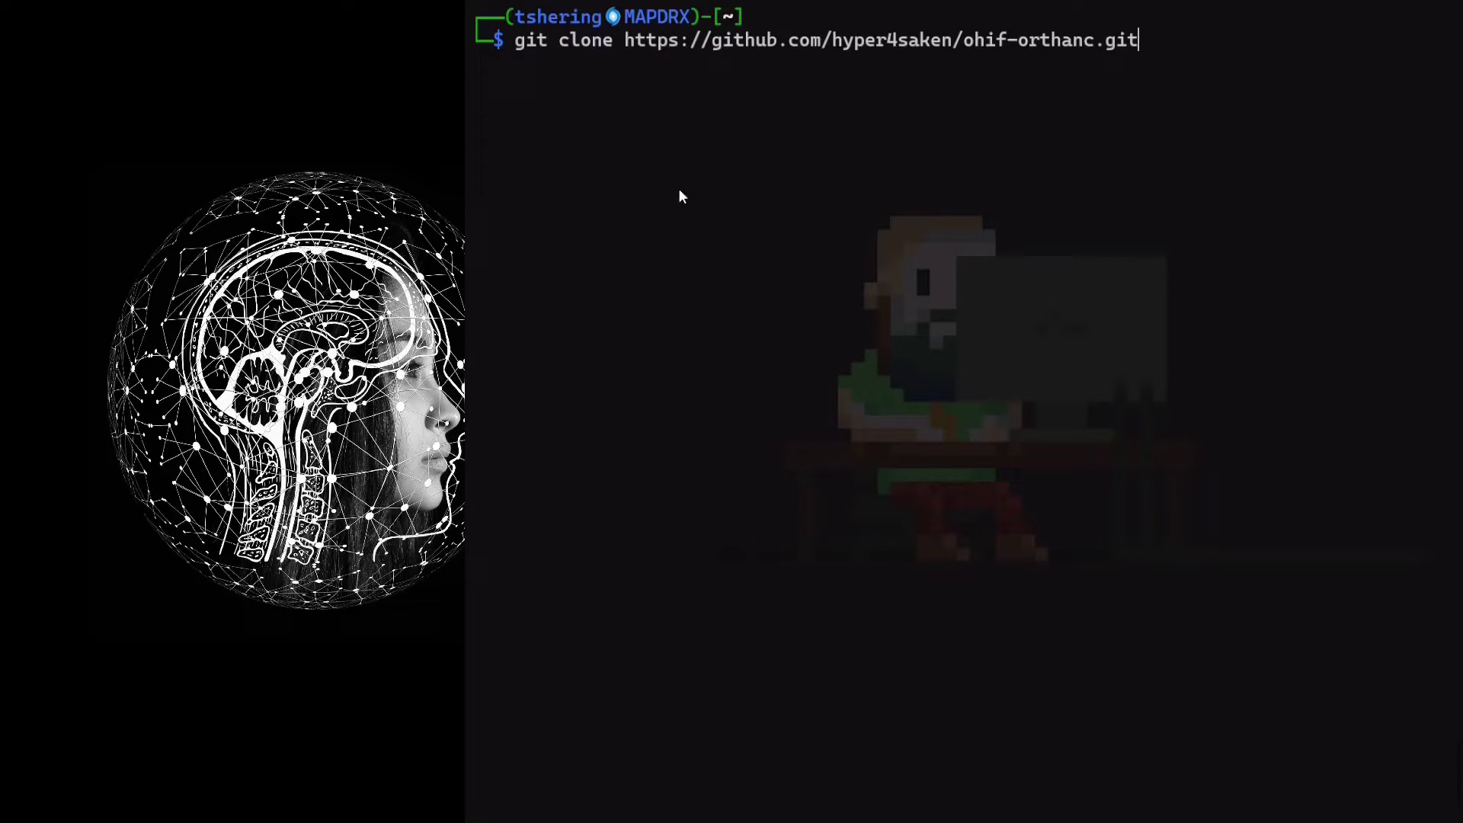
pyautogui.press('Return')
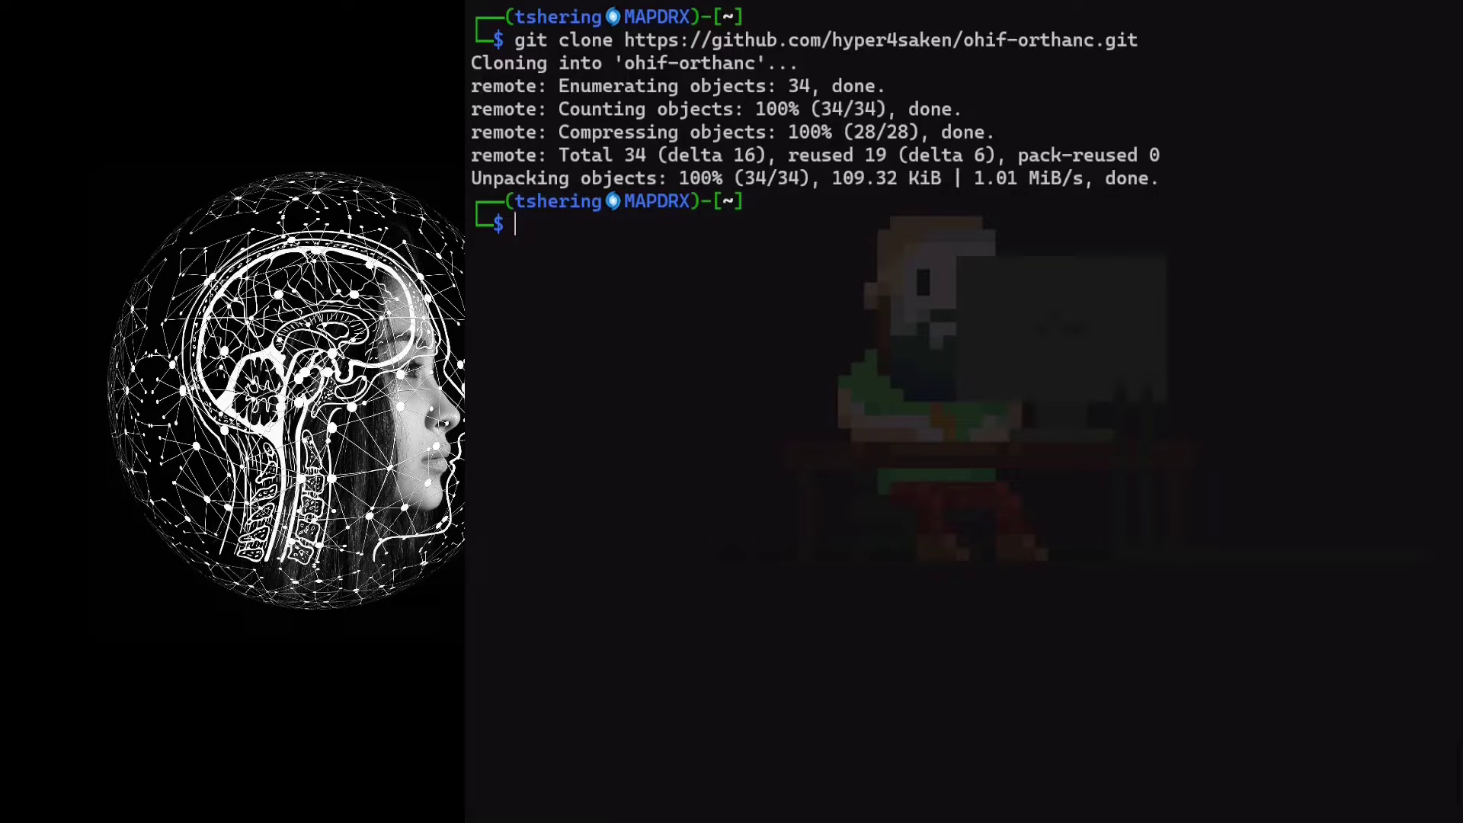
pyautogui.write('cd oh')
pyautogui.press('Tab')
pyautogui.press('Return')
pyautogui.write('ls')
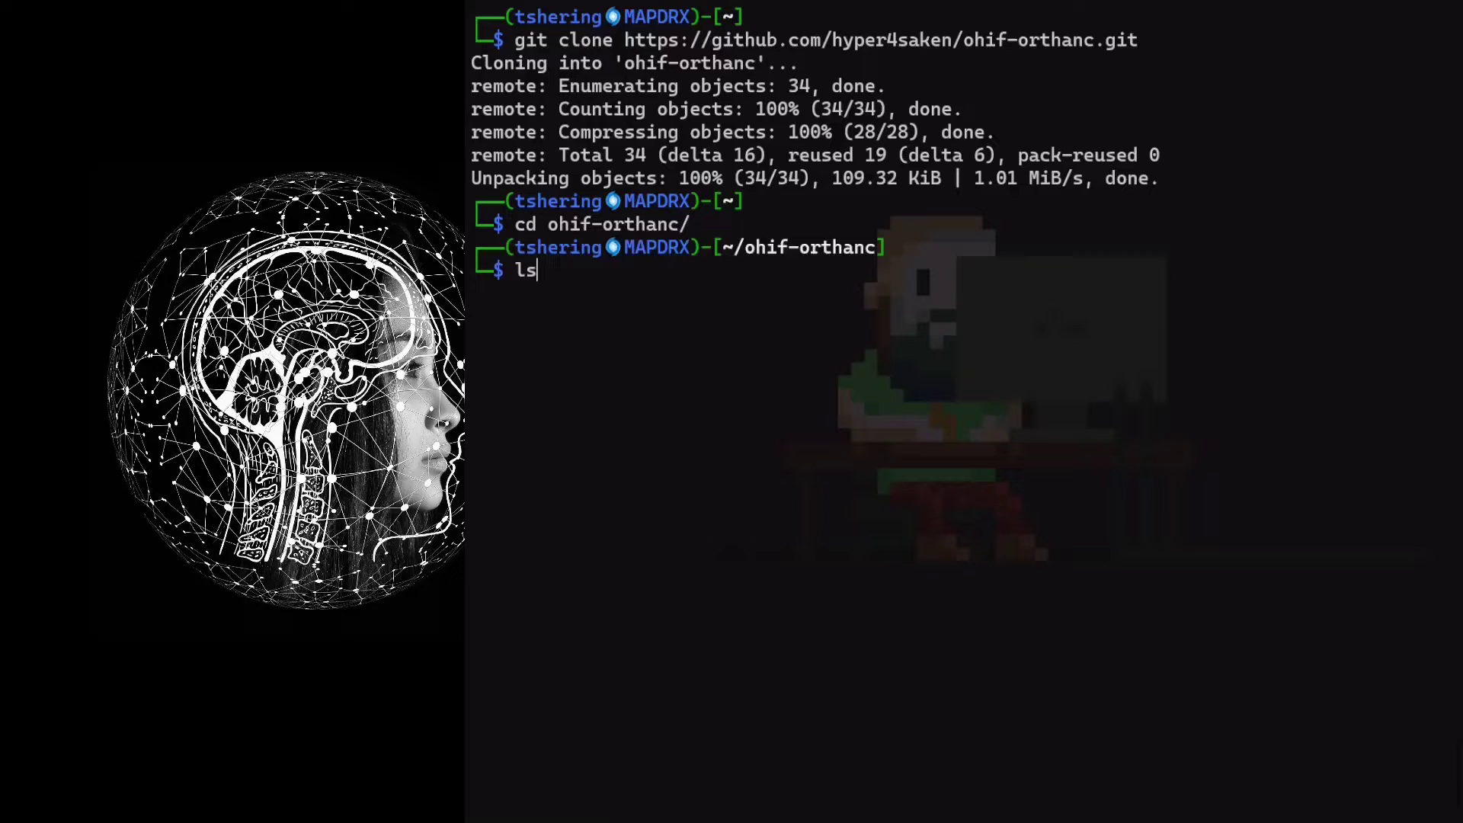
pyautogui.press('Return')
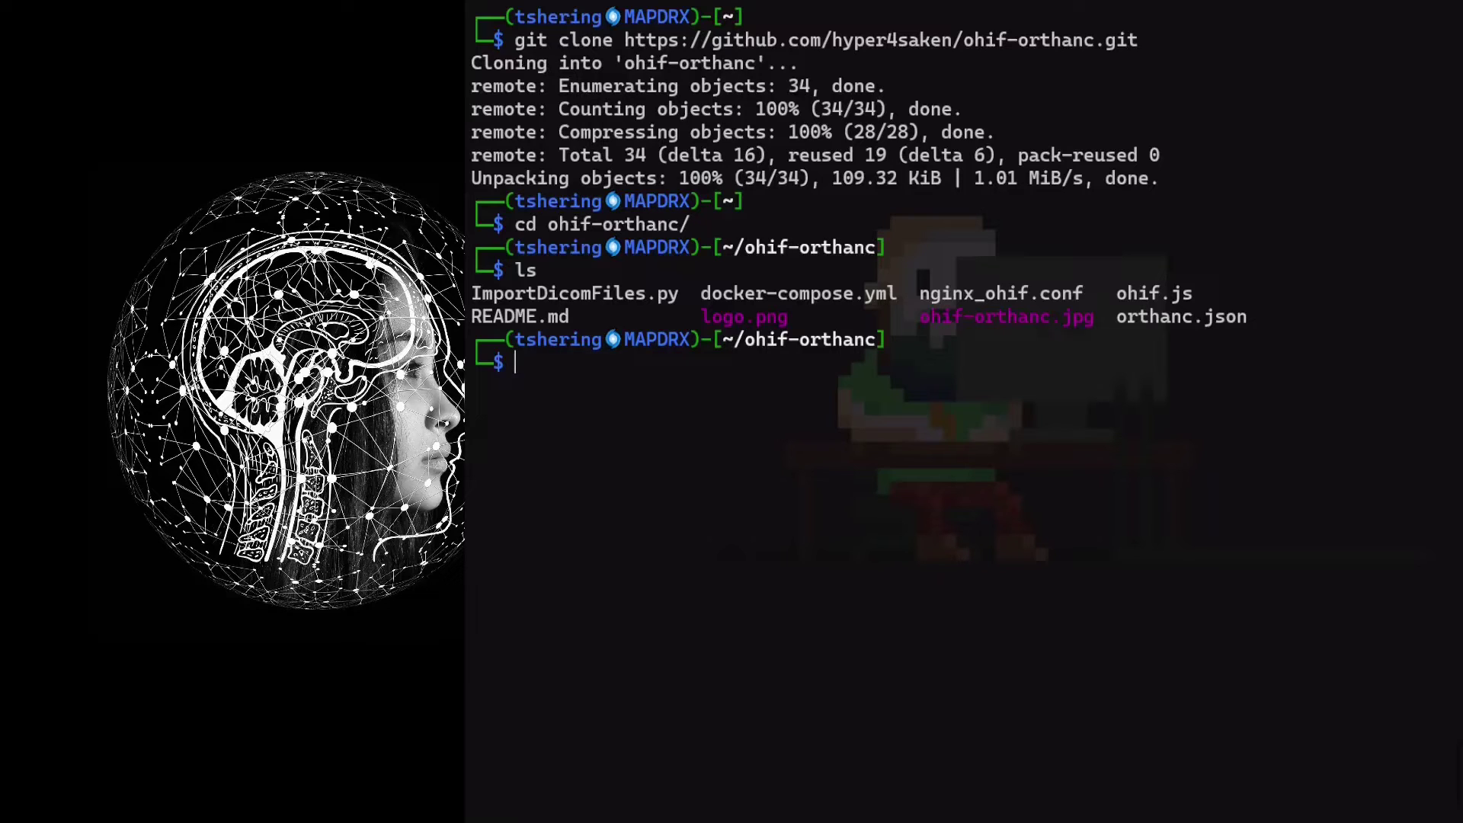
# Print docker-compose.yml with cat
pyautogui.write('cat do')
pyautogui.press('Tab')
pyautogui.press('Return')
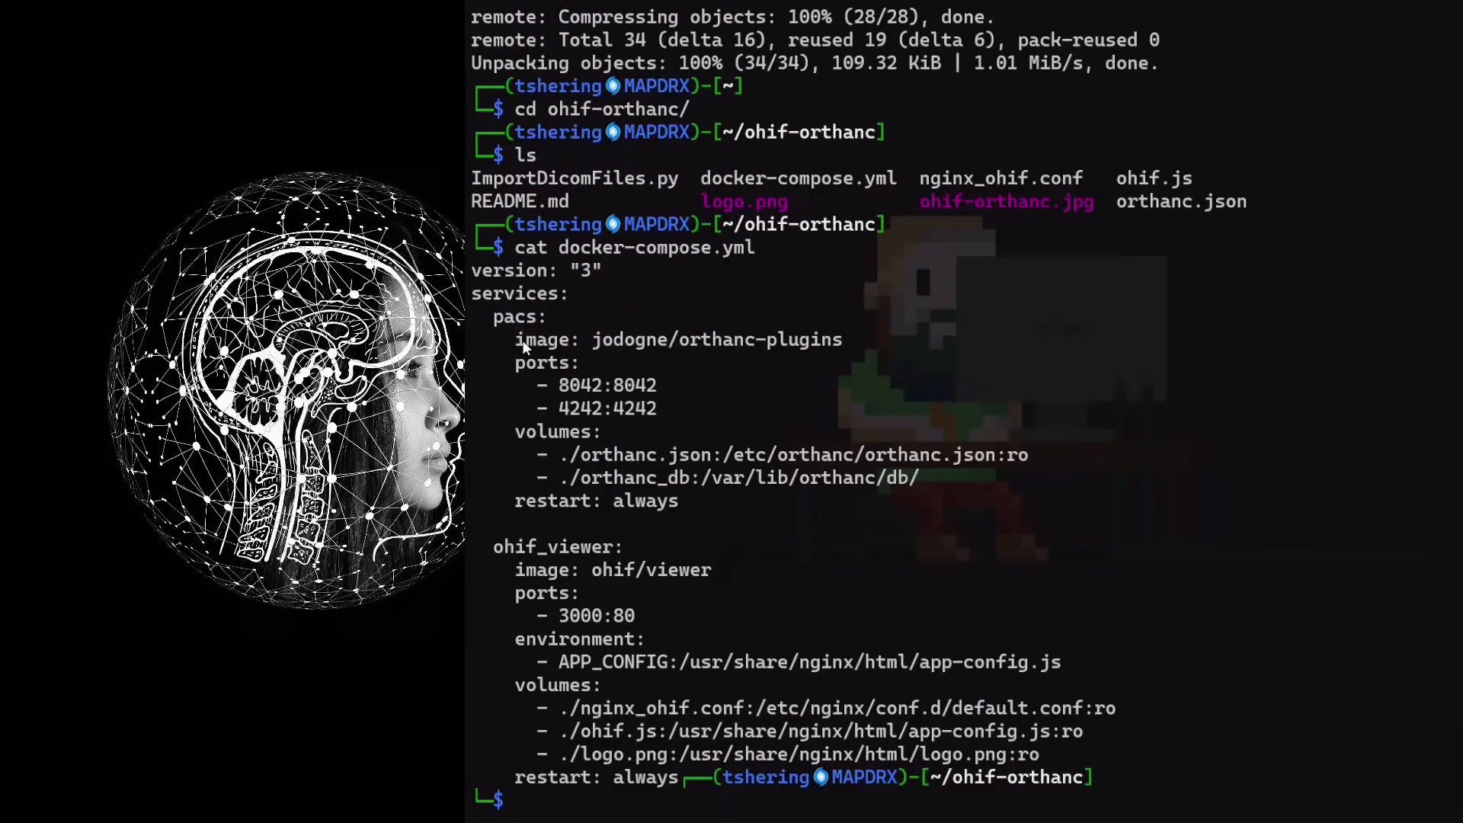
# Highlight the Orthanc image, ports 8042 and 4242, and the ohif/viewer image on port 3000
pyautogui.moveTo(523, 340); pyautogui.dragTo(845, 345)
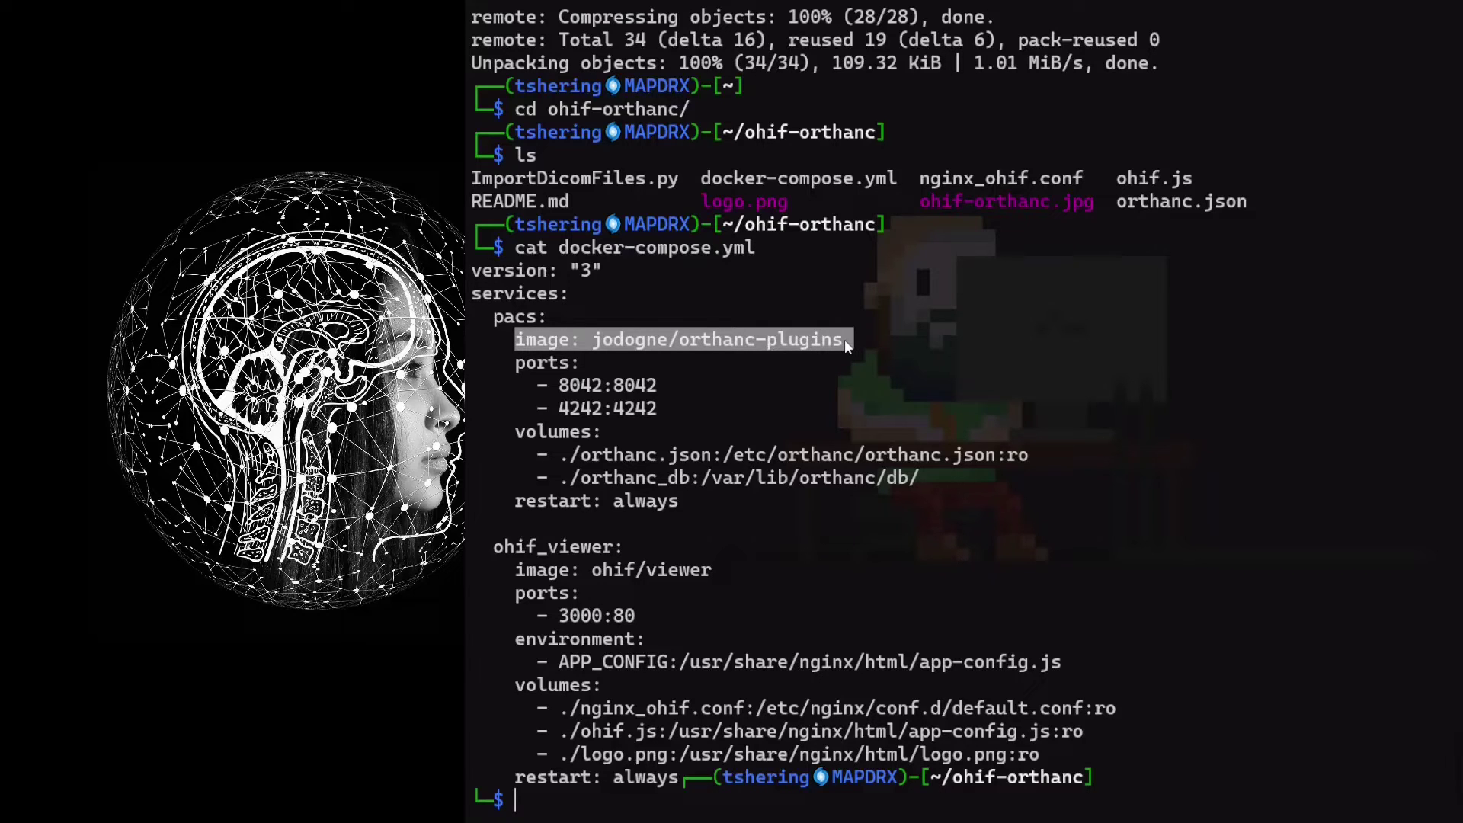
pyautogui.click(558, 393)
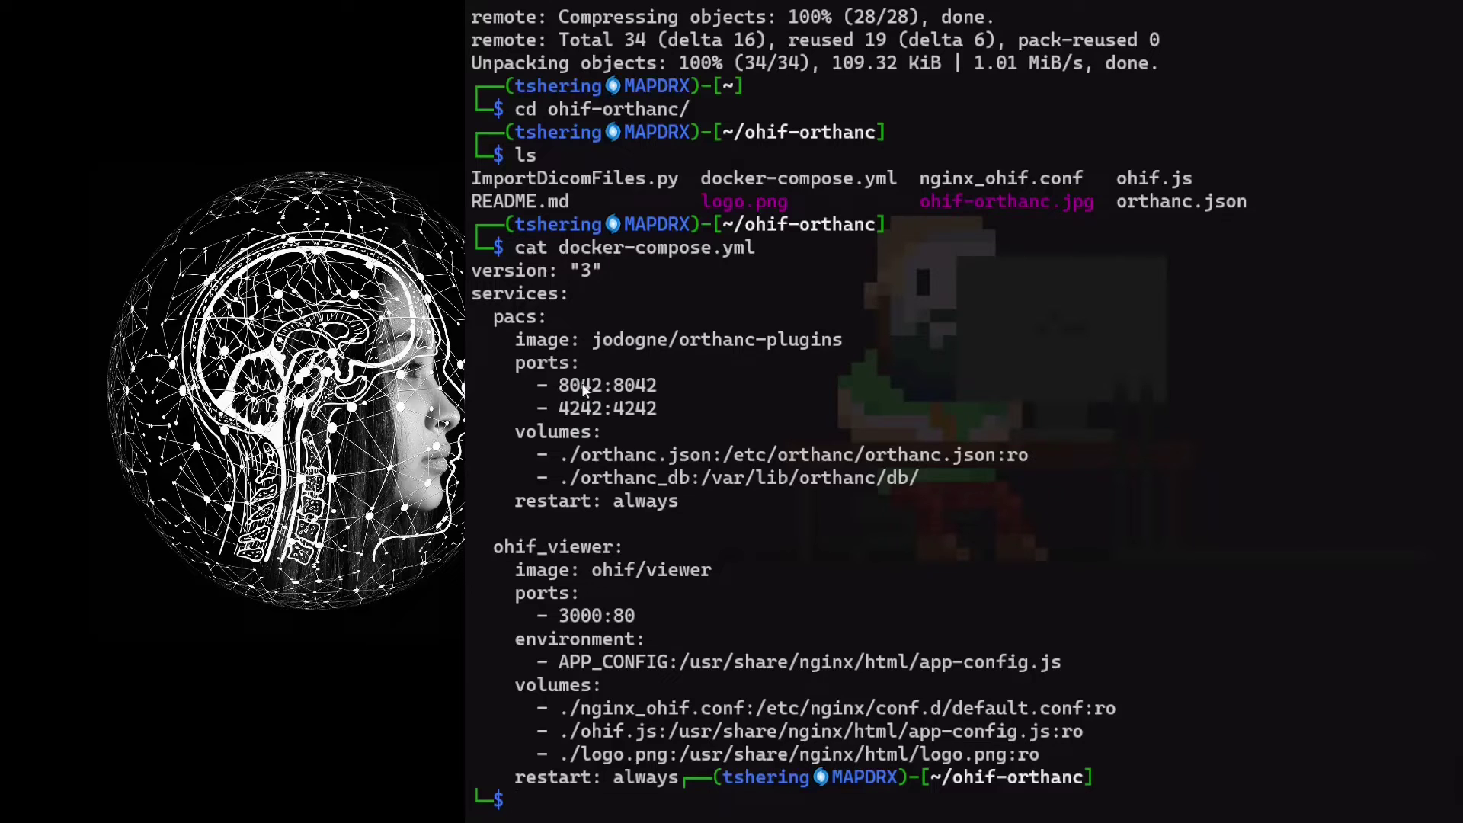
pyautogui.moveTo(560, 393); pyautogui.dragTo(599, 392)
pyautogui.moveTo(588, 409); pyautogui.dragTo(603, 415)
pyautogui.moveTo(518, 569); pyautogui.dragTo(713, 583)
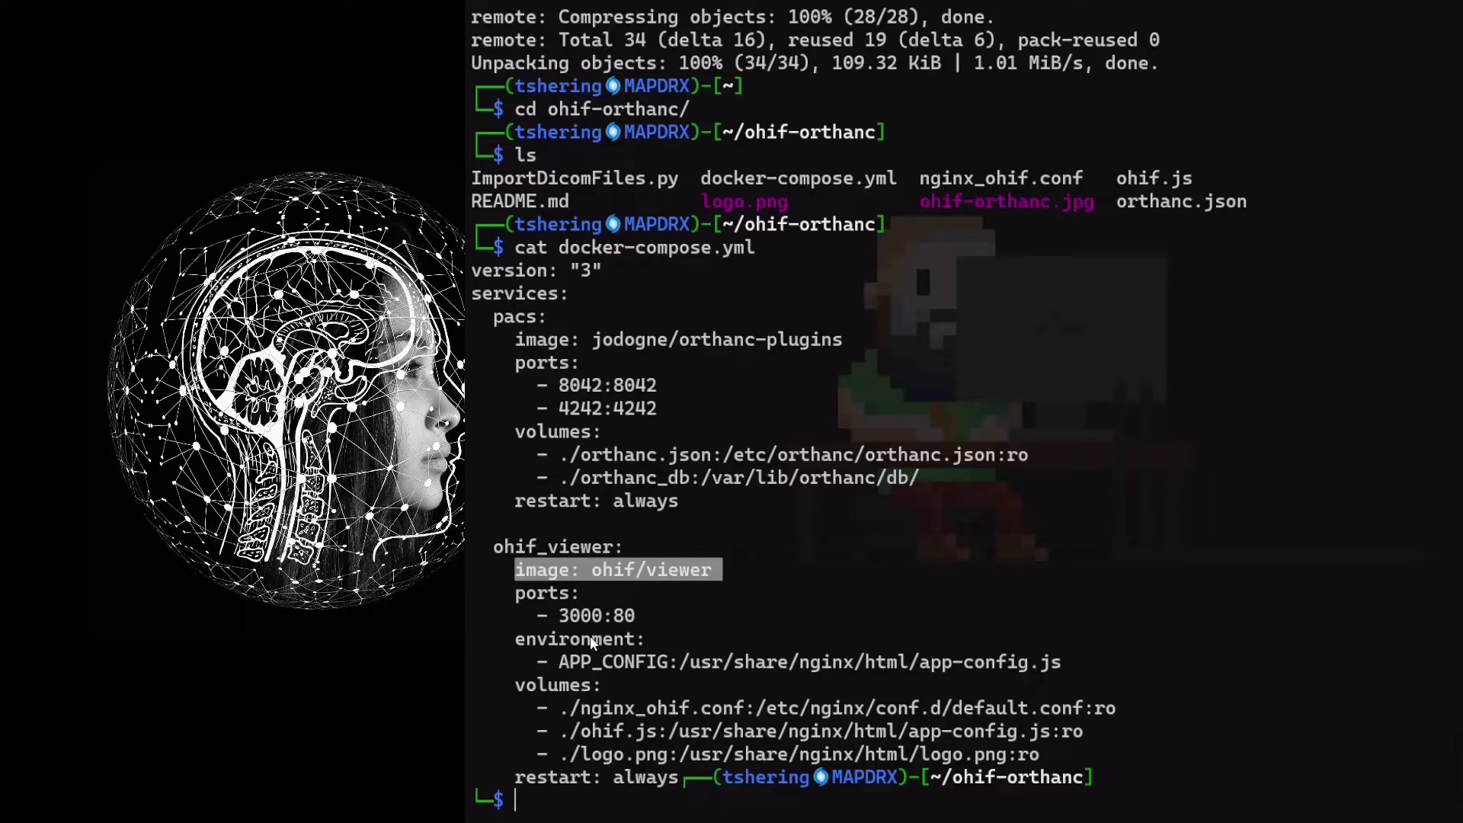
pyautogui.moveTo(560, 616); pyautogui.dragTo(599, 618)
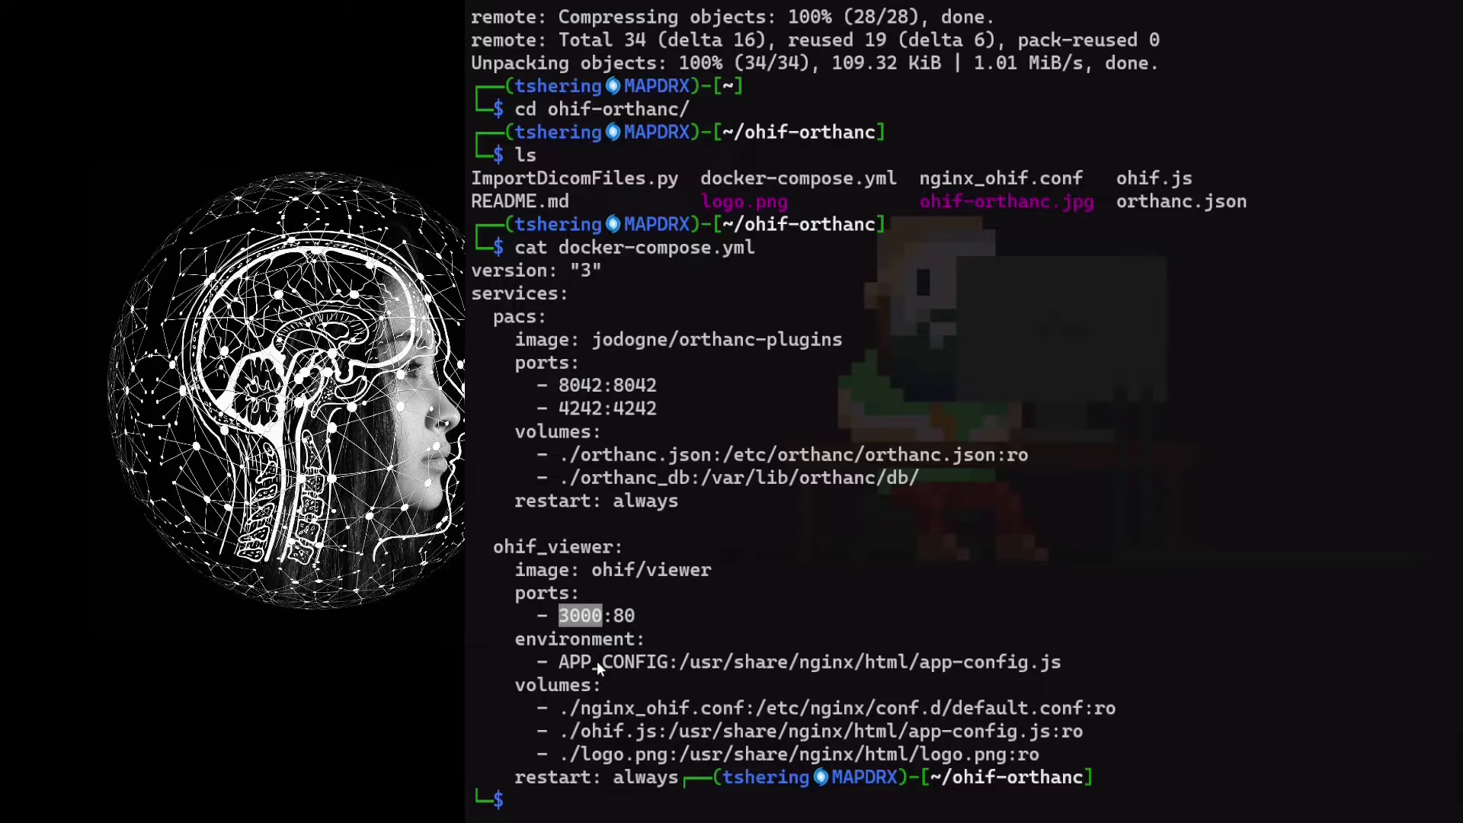
# Print orthanc.json and review its AE title and registered user credentials
pyautogui.hotkey('ctrl', 'l')
pyautogui.write('cat ')
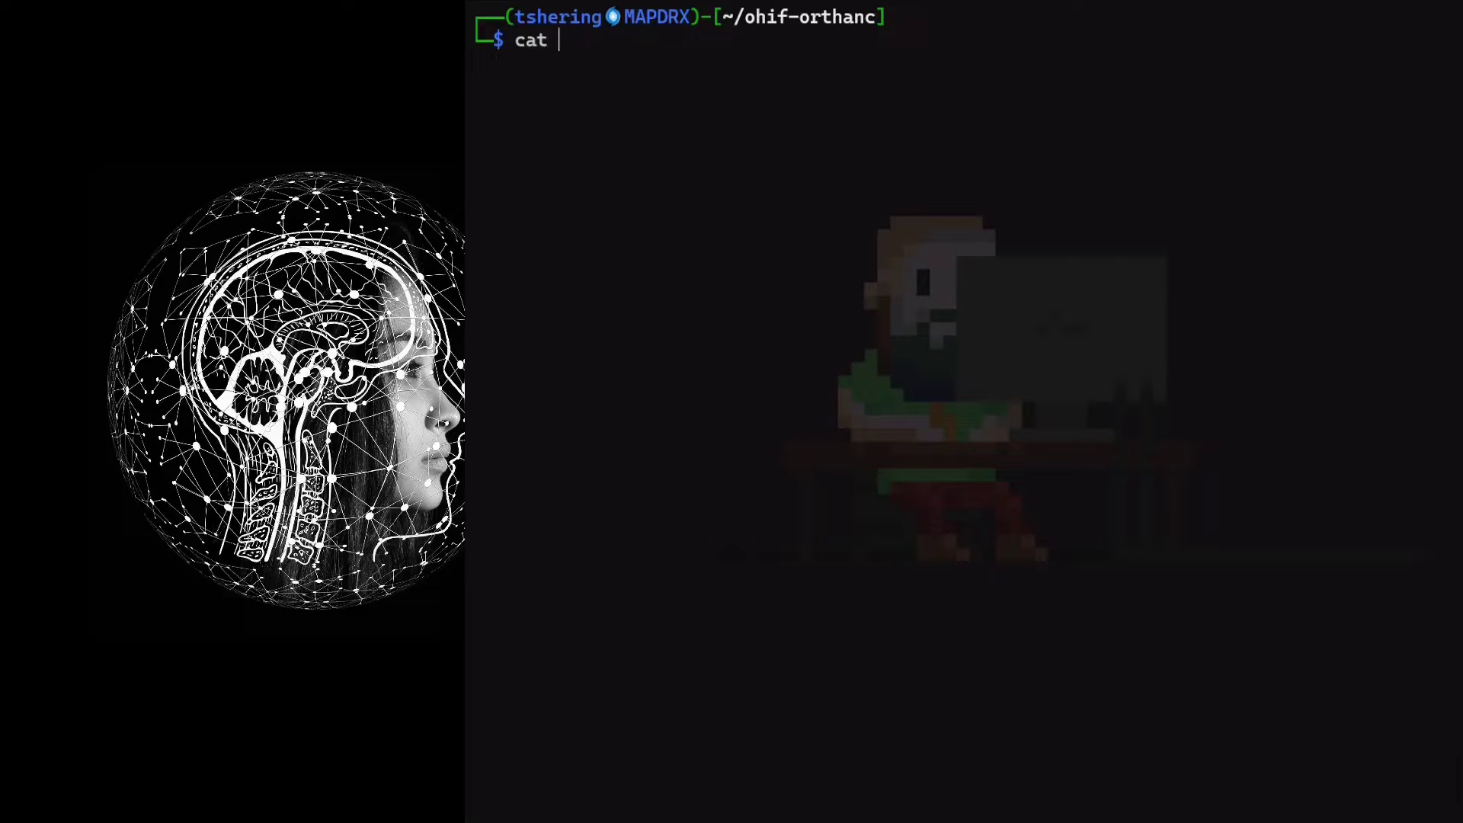
pyautogui.write('orthanc.json')
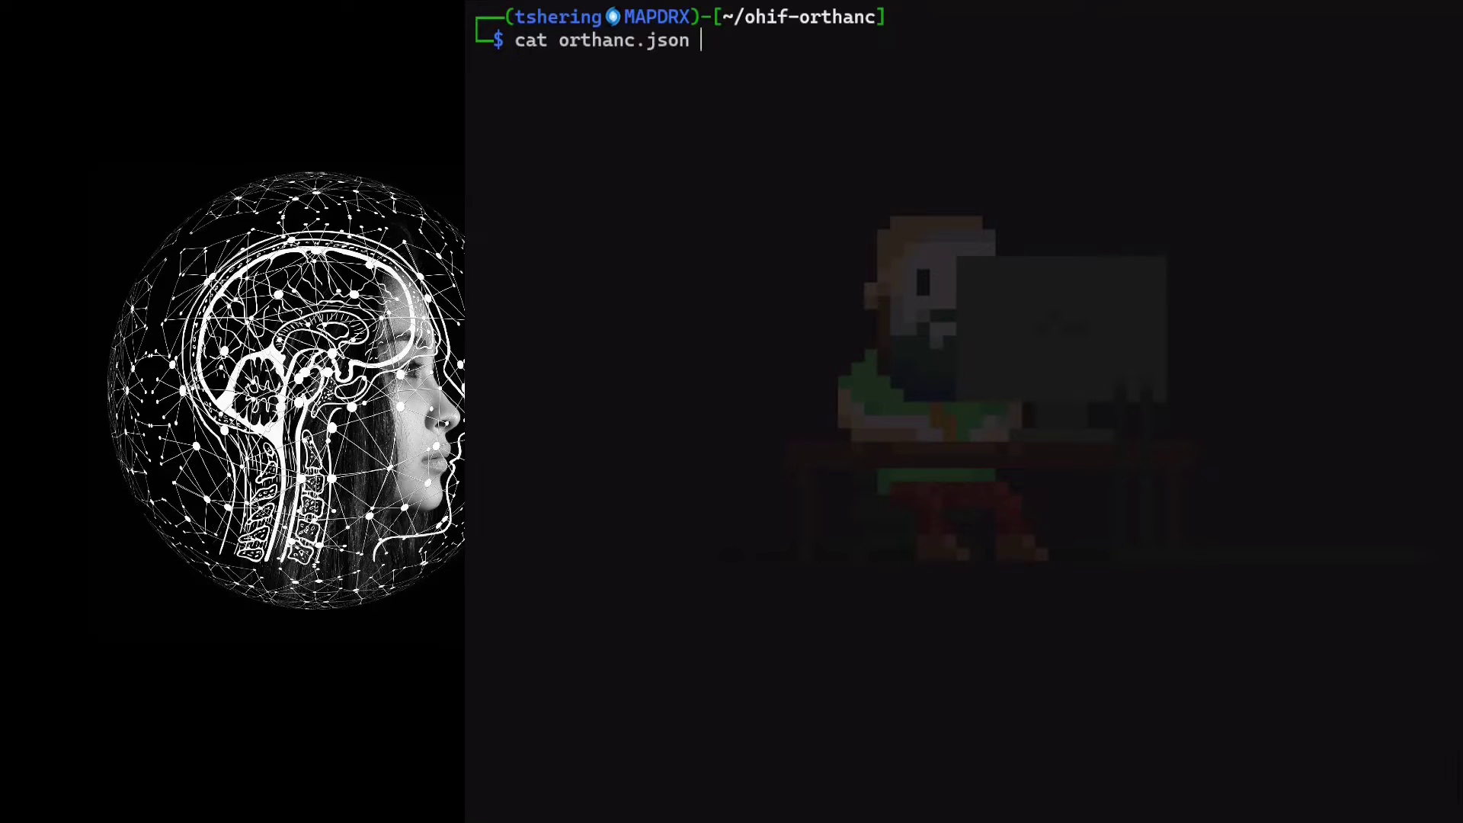
pyautogui.press('Return')
pyautogui.scroll(20, 657, 358)
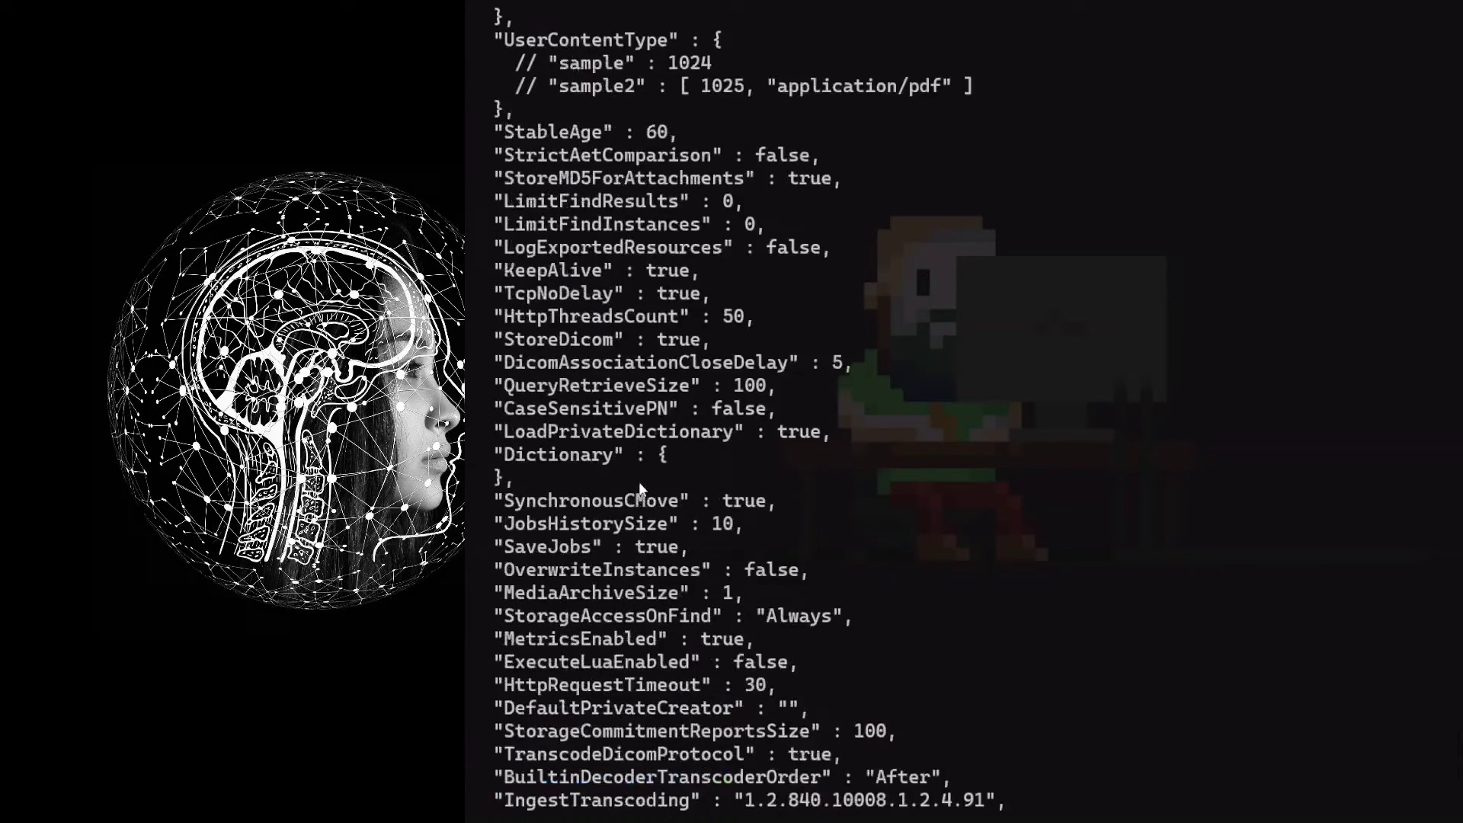
pyautogui.scroll(7, 638, 482)
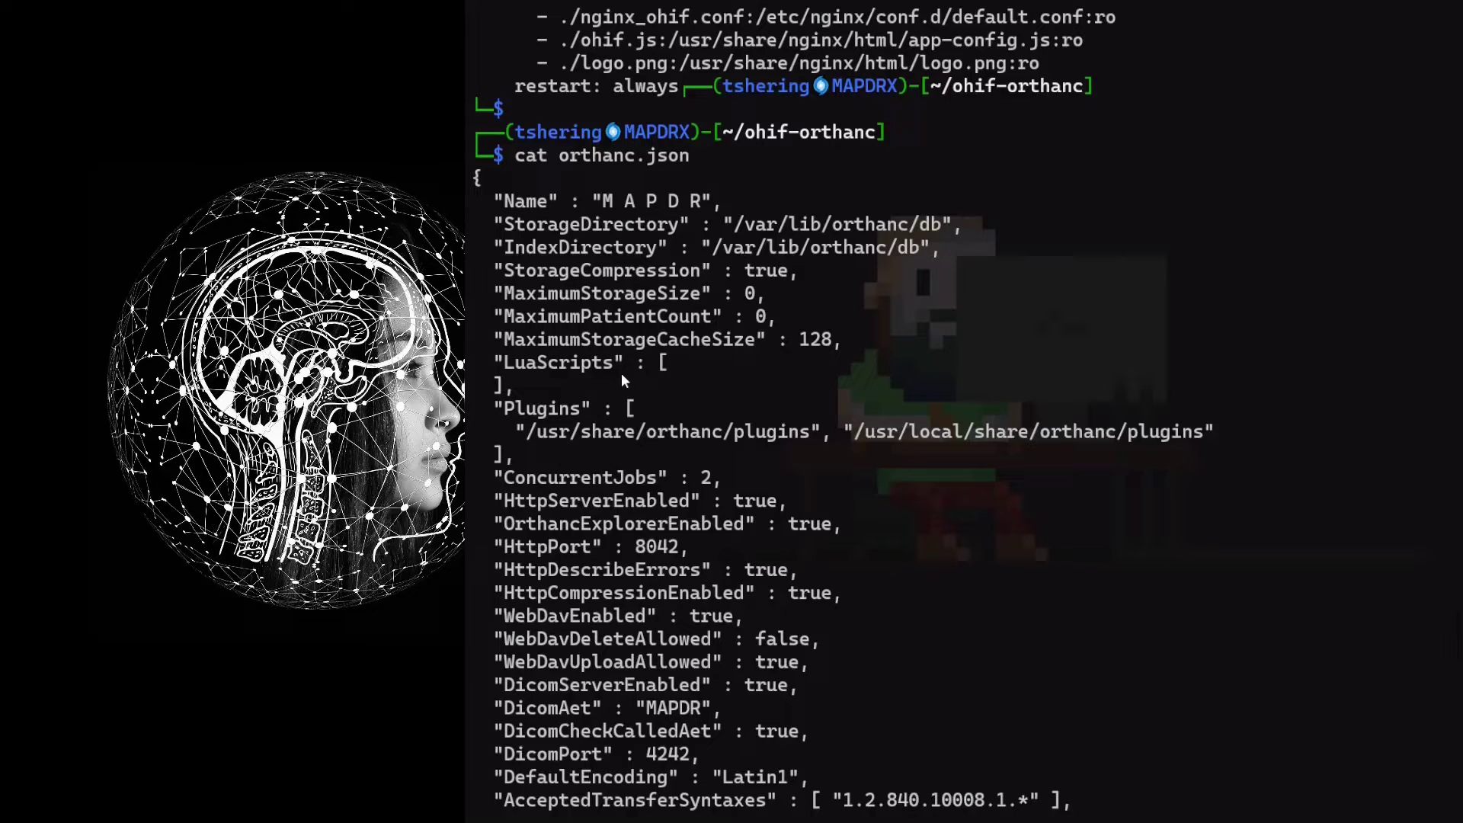
pyautogui.scroll(-6, 632, 396)
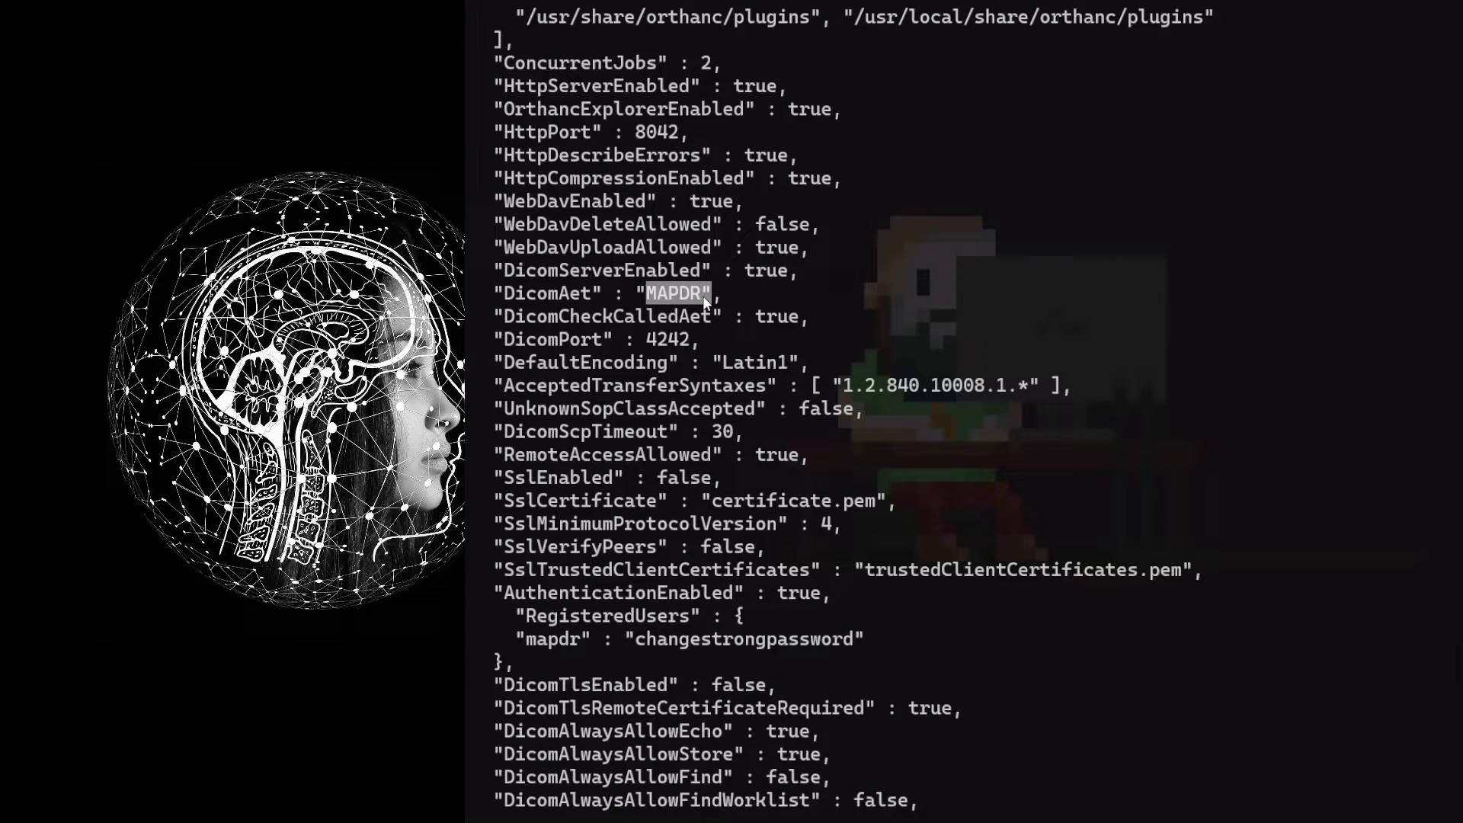
pyautogui.scroll(-1, 703, 295)
pyautogui.moveTo(527, 580); pyautogui.dragTo(552, 583)
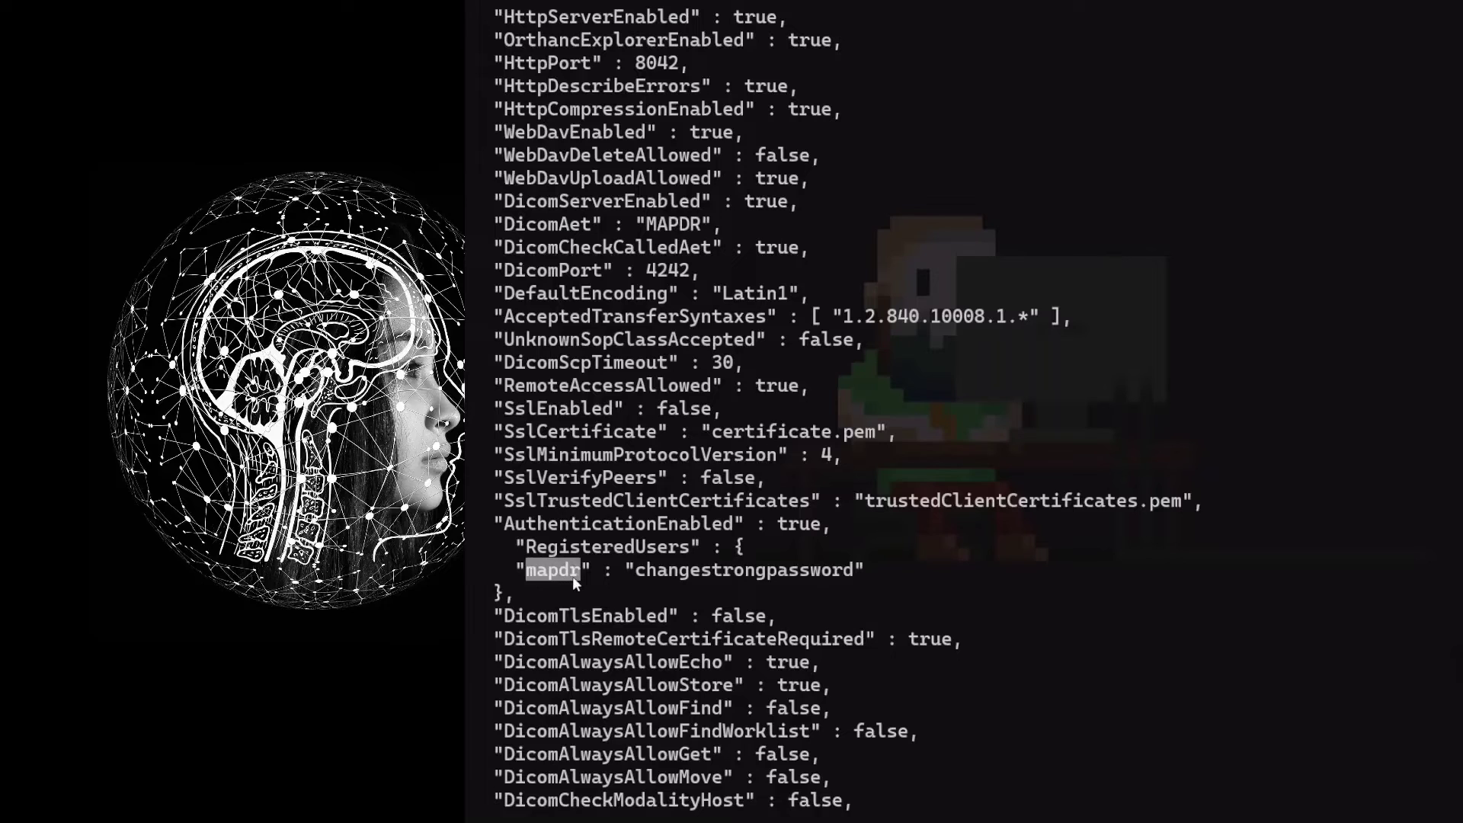
pyautogui.moveTo(642, 572); pyautogui.dragTo(823, 572)
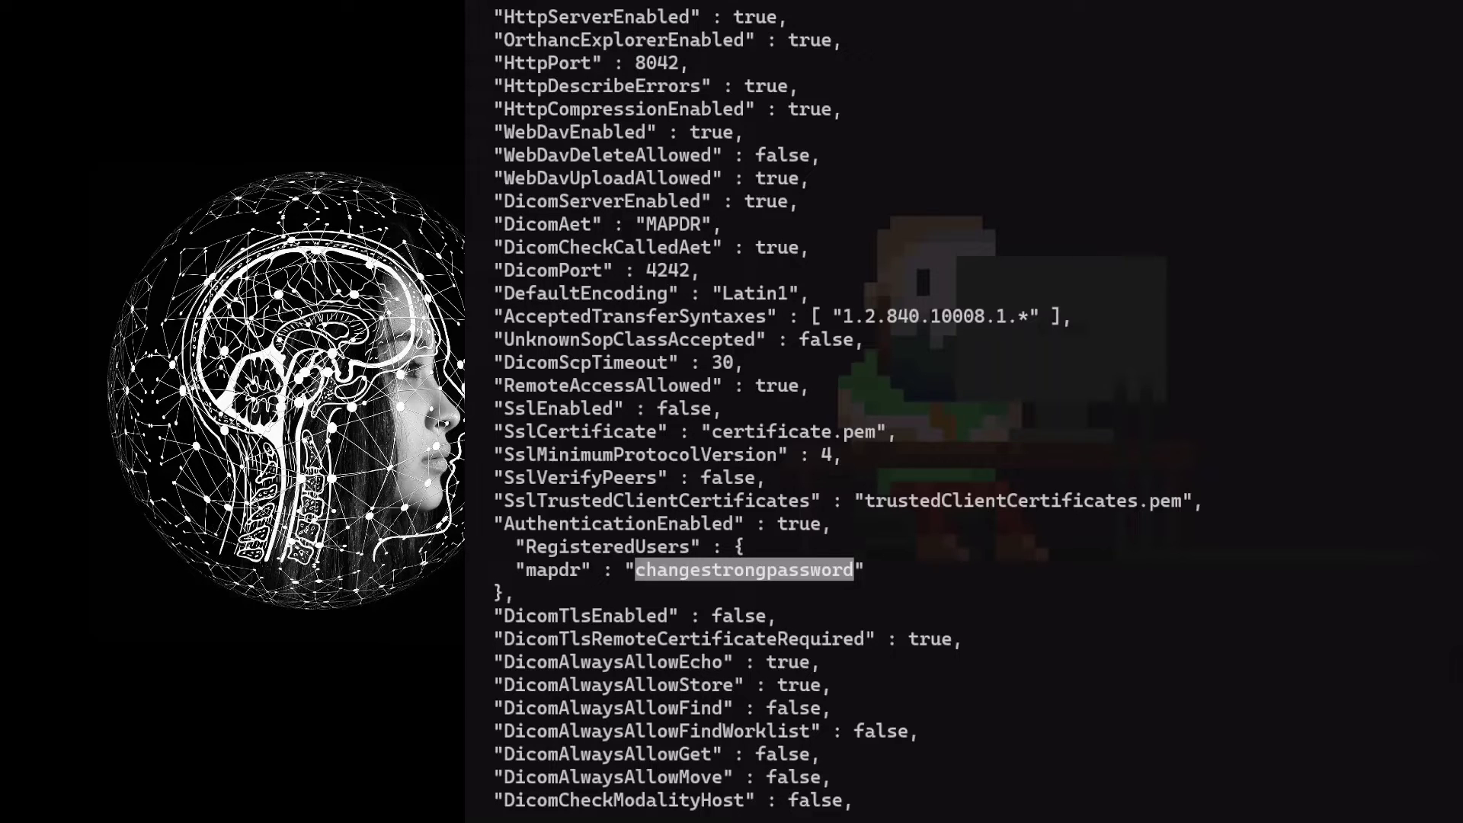
pyautogui.scroll(-4, 846, 411)
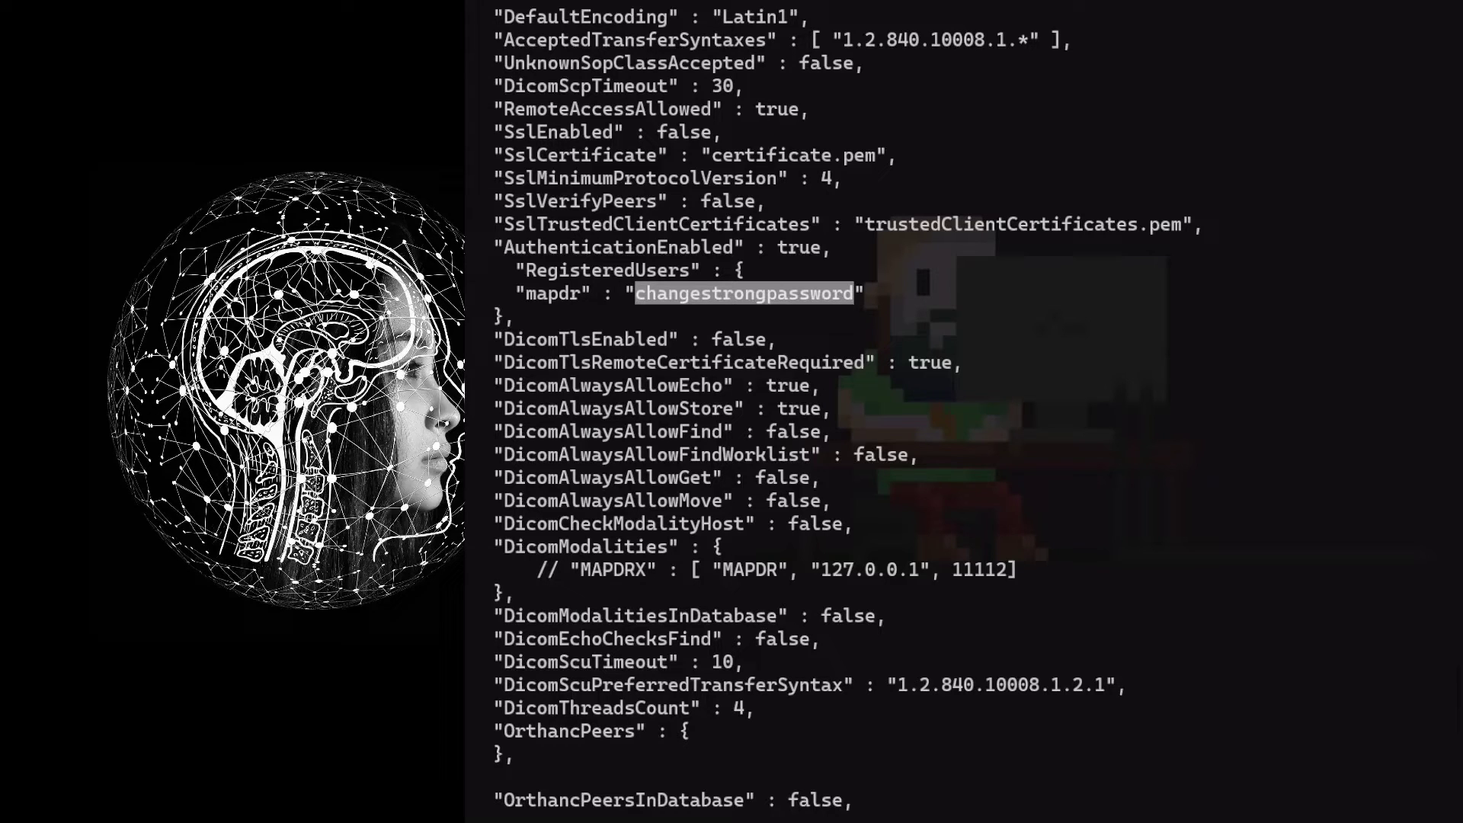
pyautogui.click(1011, 491)
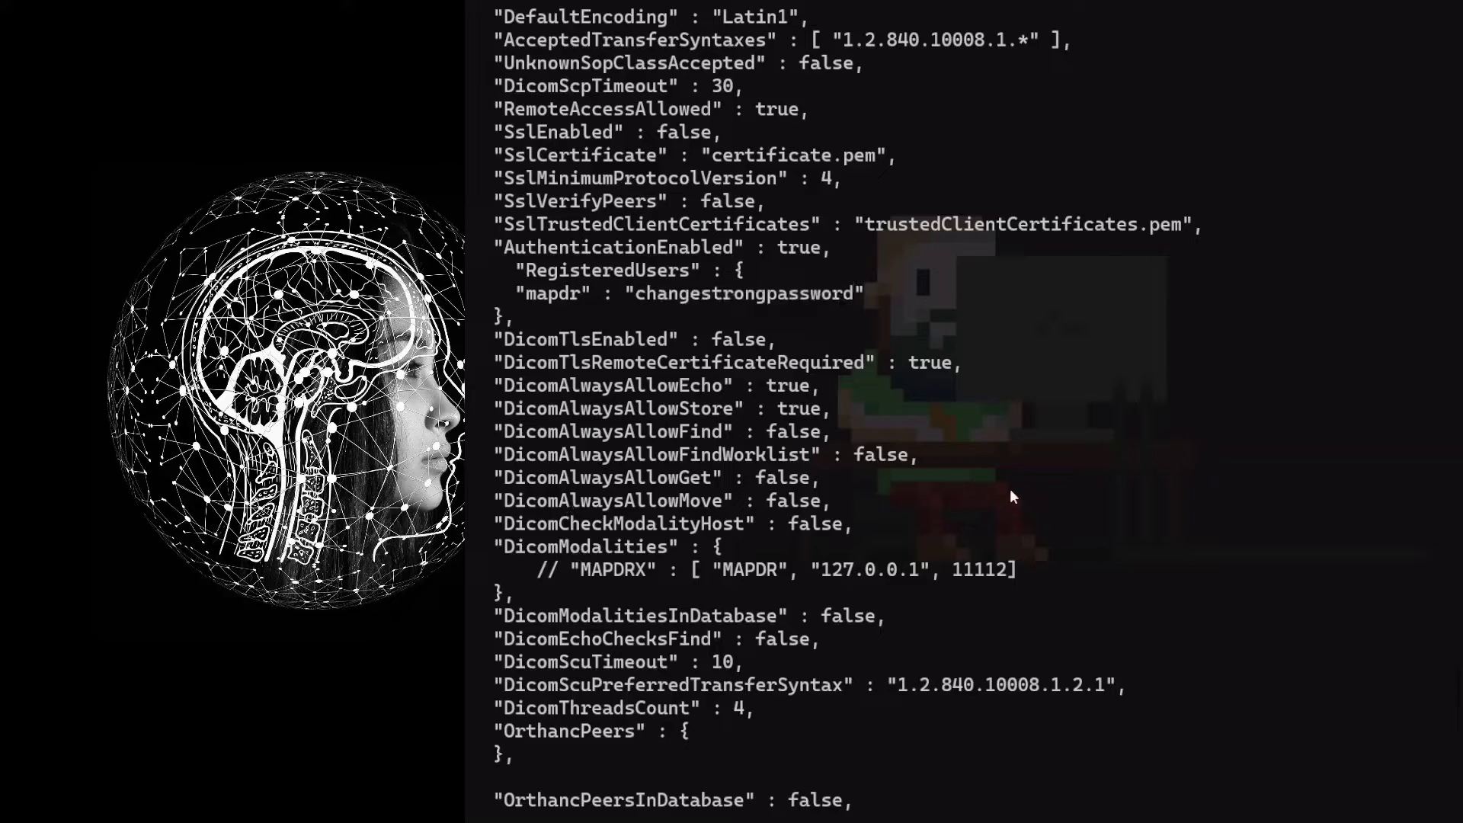
# Clear the screen and pull the pacs and ohif_viewer images with docker-compose pull
pyautogui.hotkey('ctrl', 'l')
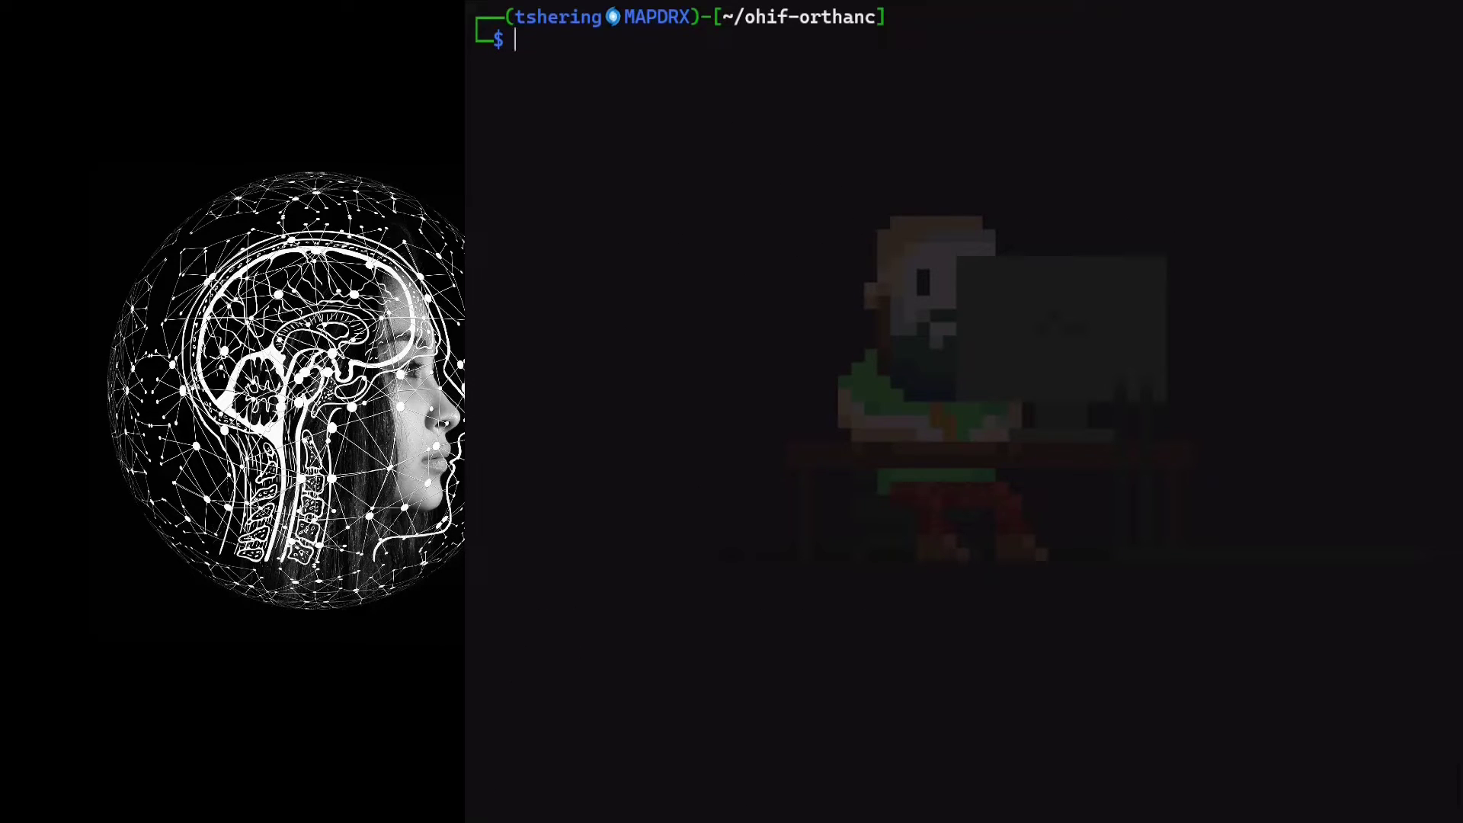
pyautogui.write('docker-com')
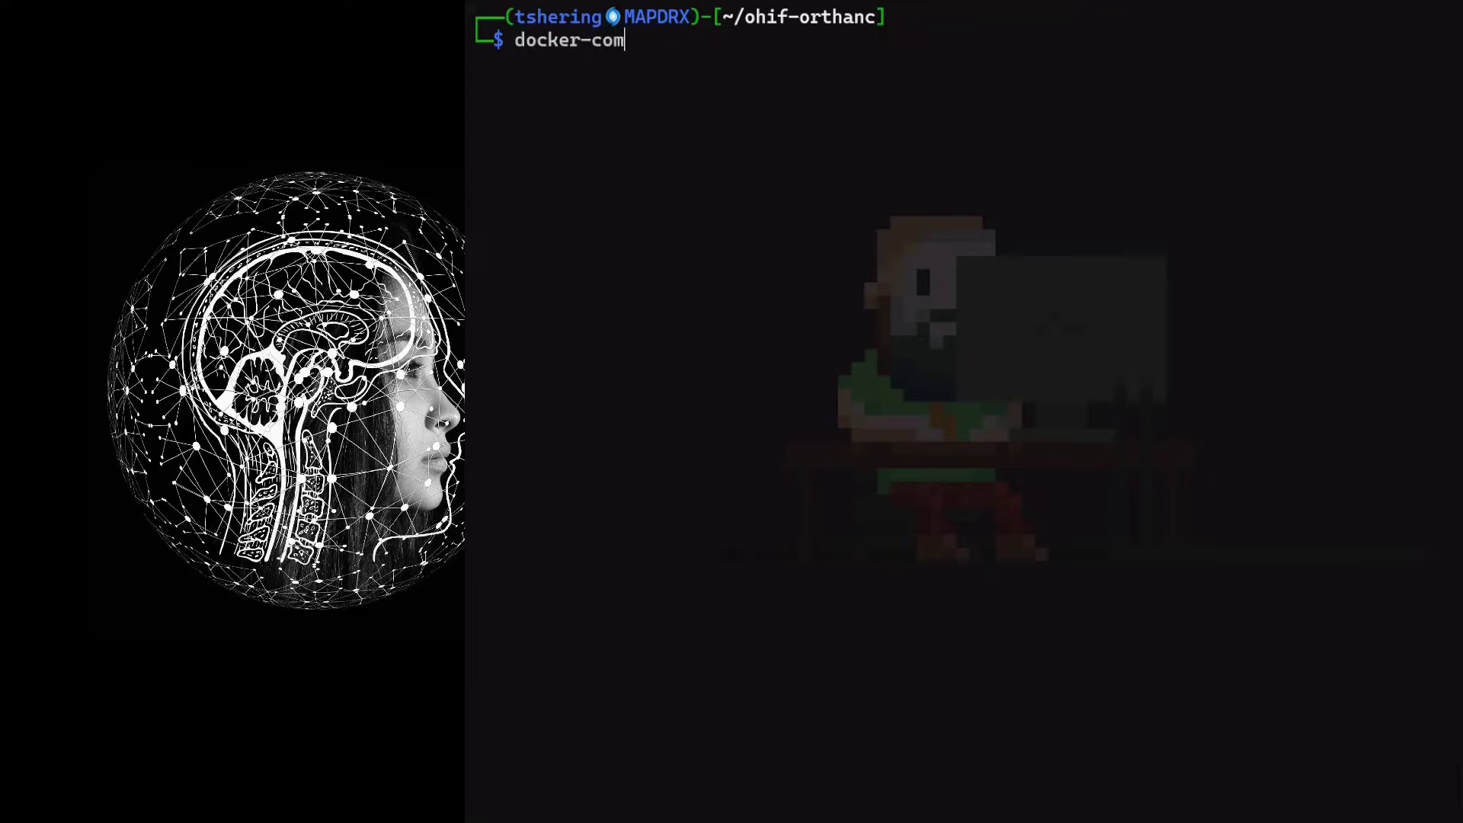
pyautogui.write('pose pull')
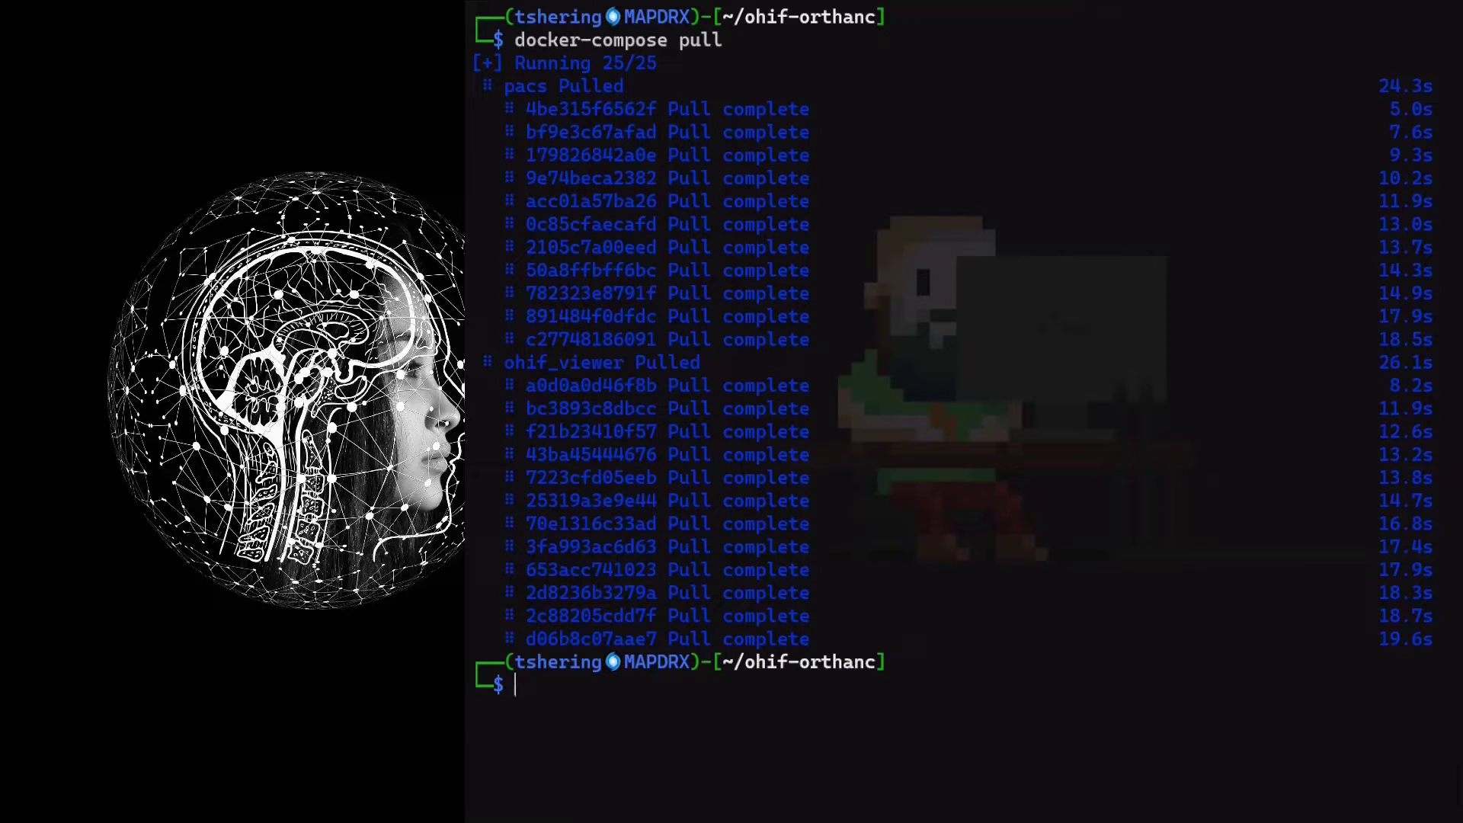
pyautogui.write('docker-compose ')
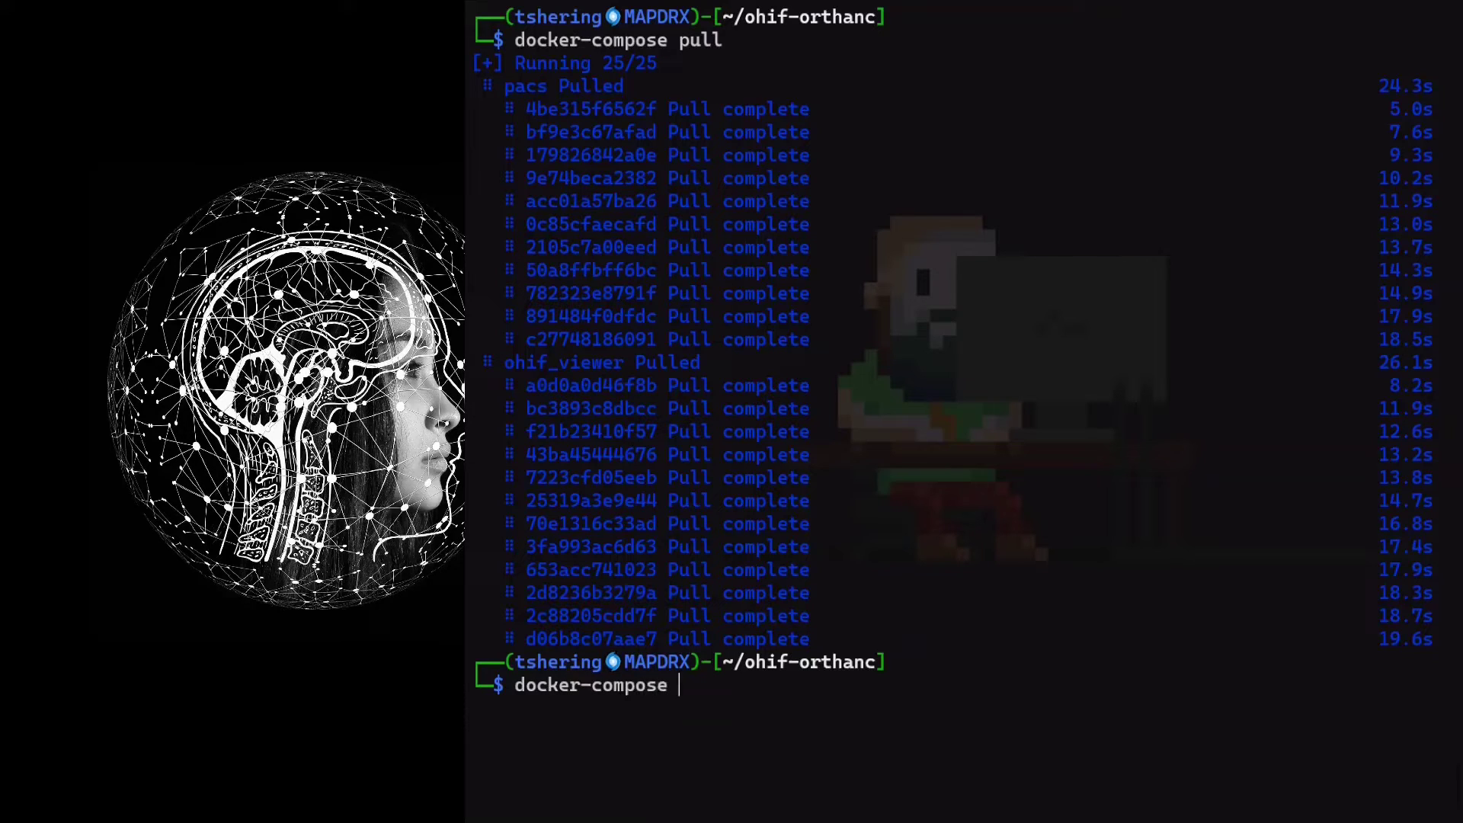
pyautogui.write('up -d')
# Start the containers in the background with docker-compose up -d and list them with docker ps
pyautogui.press('Return')
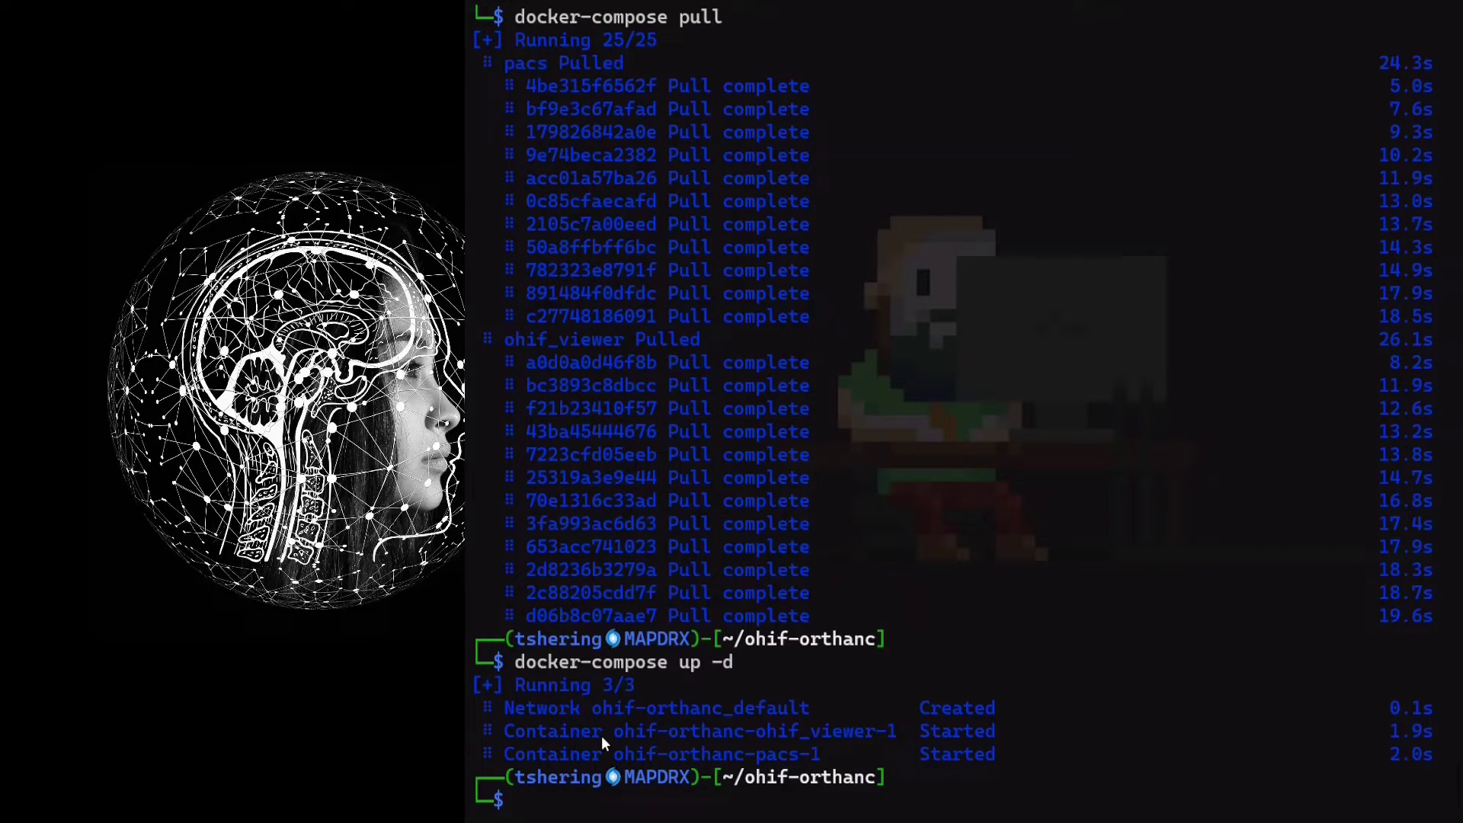
pyautogui.write('docker ps')
pyautogui.press('Return')
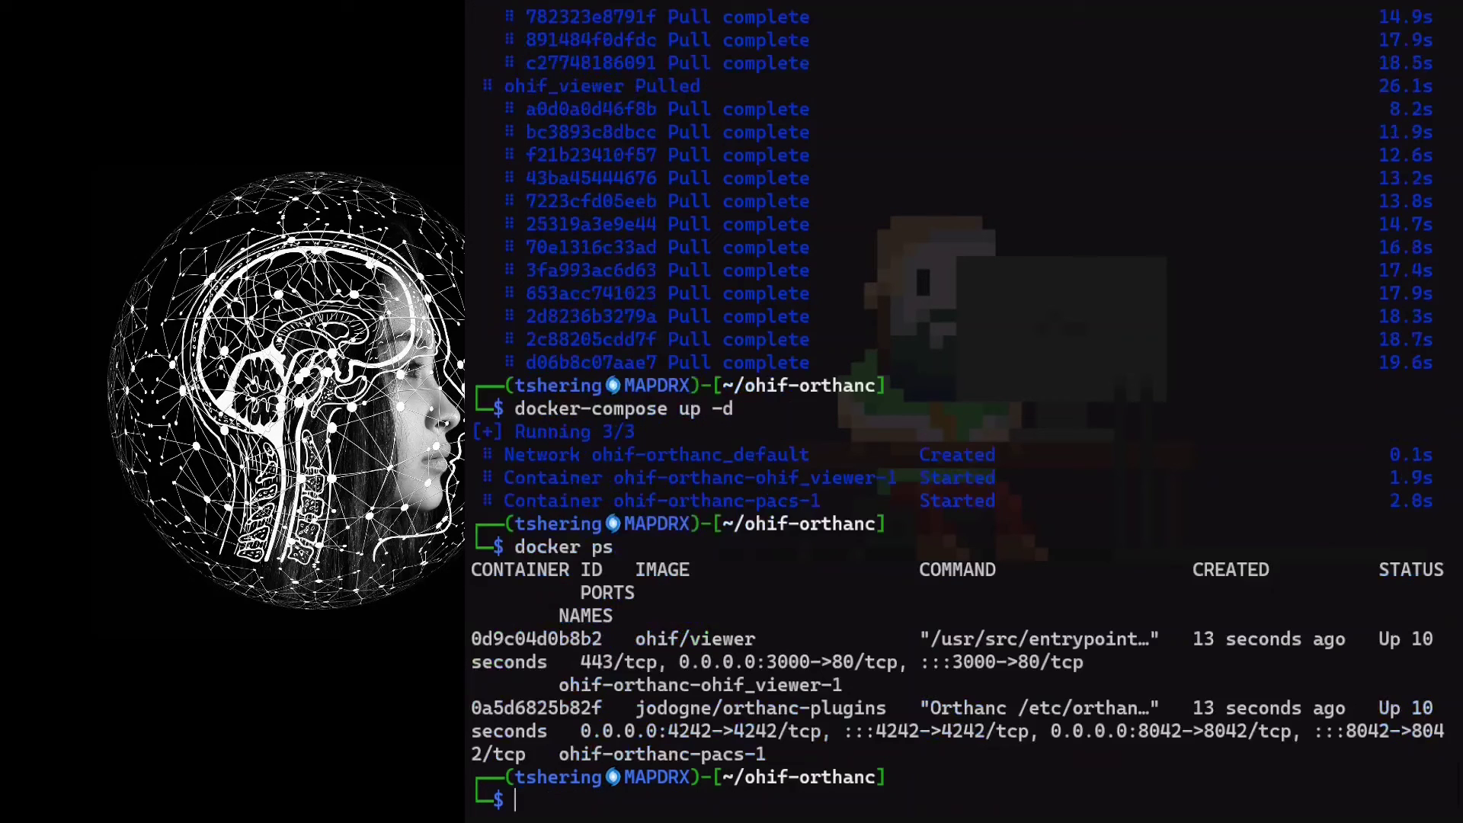
# Highlight the viewer's 3000 and Orthanc's 8042 port mappings in the container list
pyautogui.moveTo(765, 753); pyautogui.dragTo(474, 620)
pyautogui.click(921, 663)
pyautogui.moveTo(954, 661); pyautogui.dragTo(995, 664)
pyautogui.moveTo(1142, 731); pyautogui.dragTo(1182, 732)
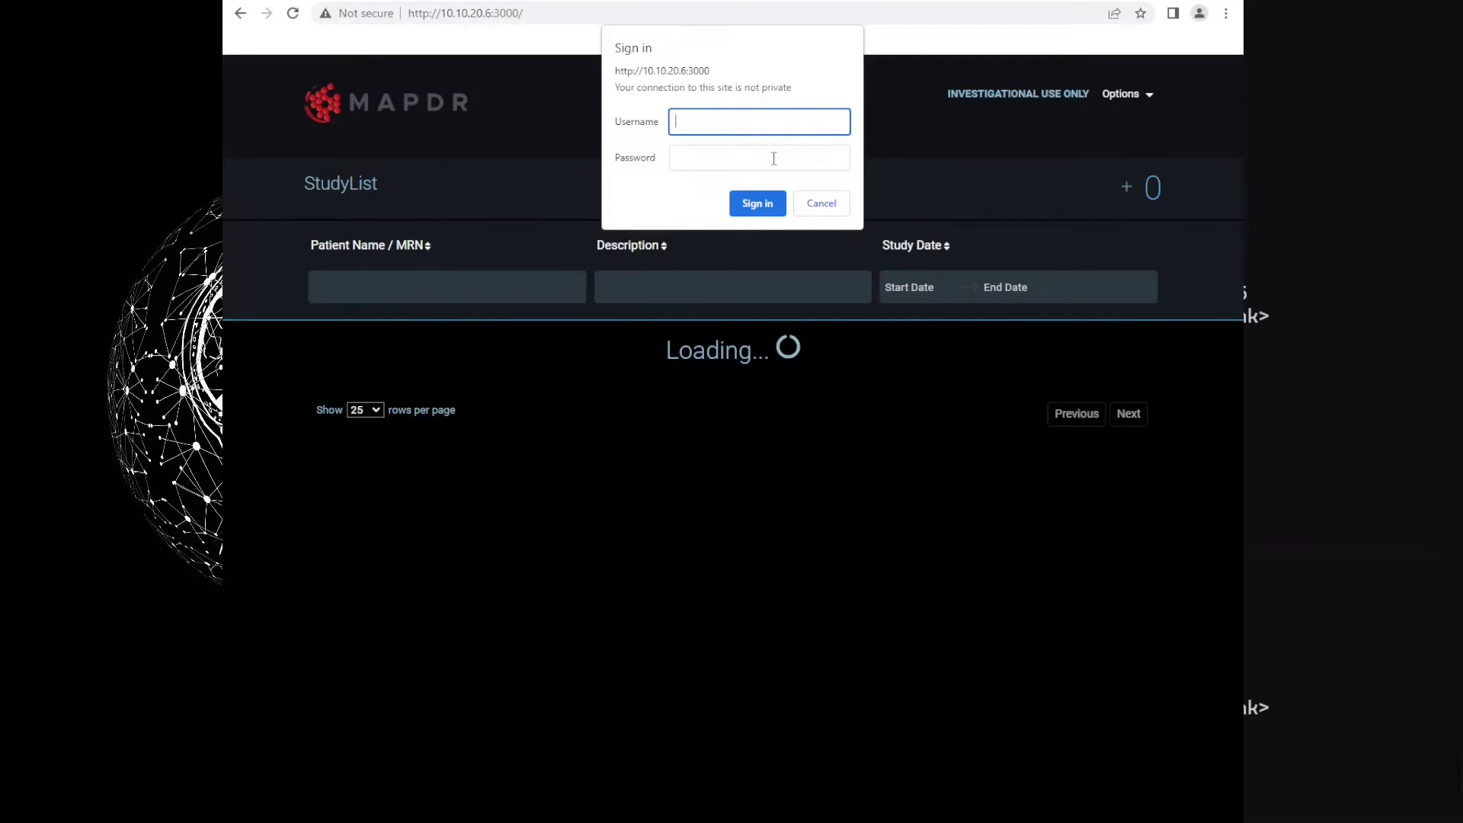
# Enter the Orthanc username and password in the OHIF Viewer sign-in dialog
pyautogui.press('Tab')
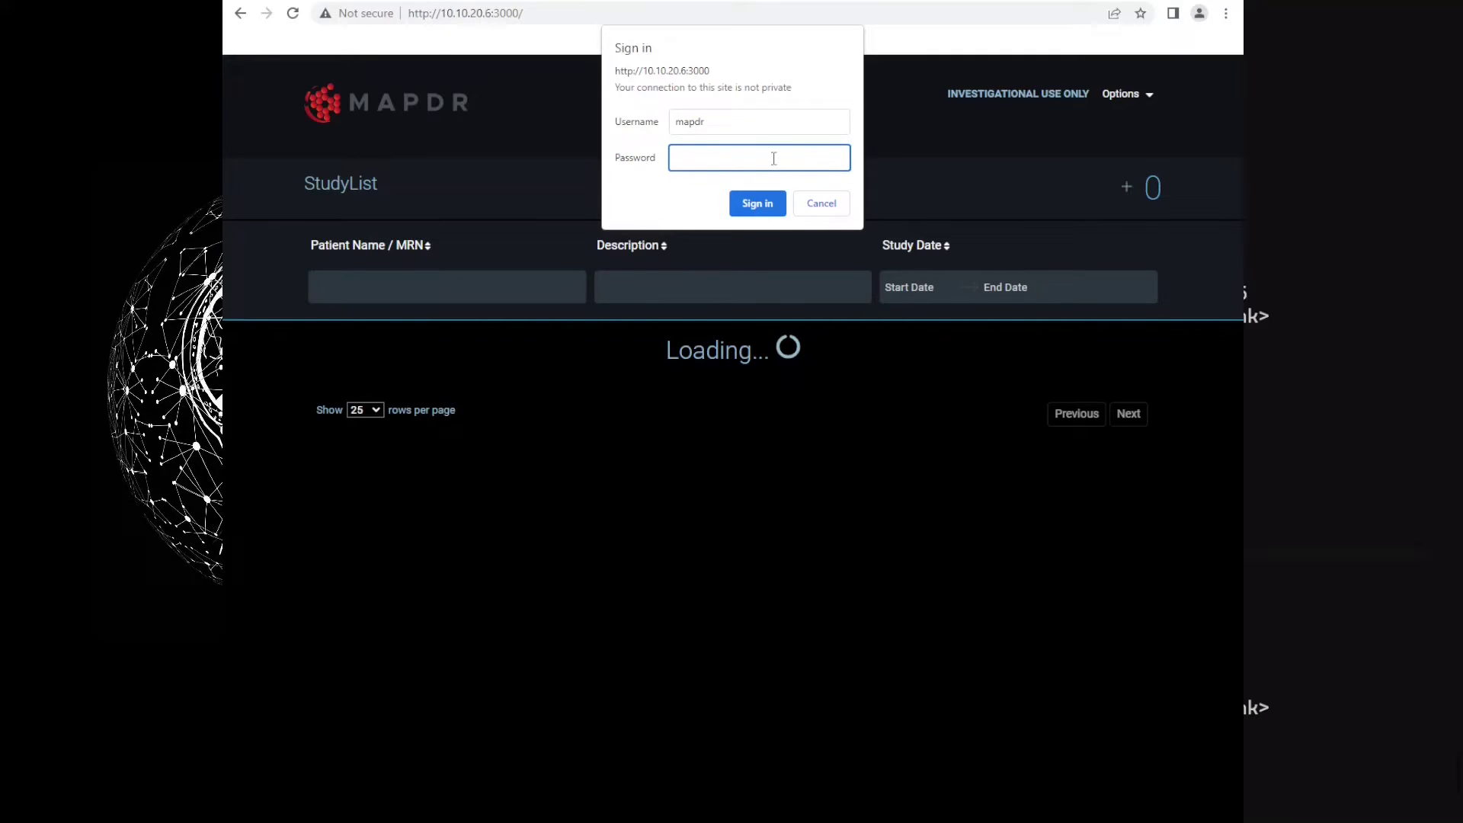
# Sign in, upload the brain MR DICOM folder, and reload the study list
pyautogui.press('Return')
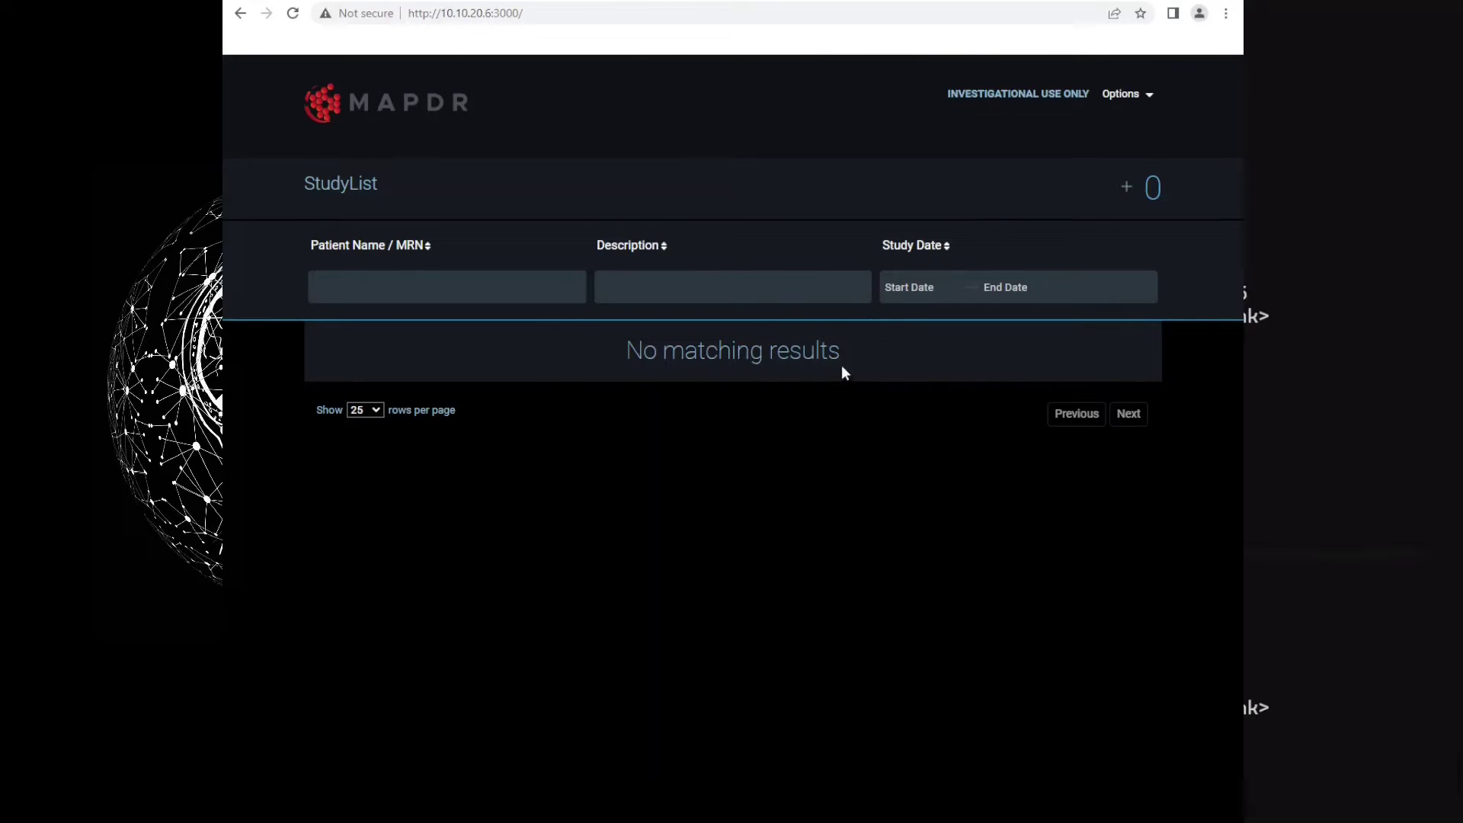
pyautogui.click(1124, 189)
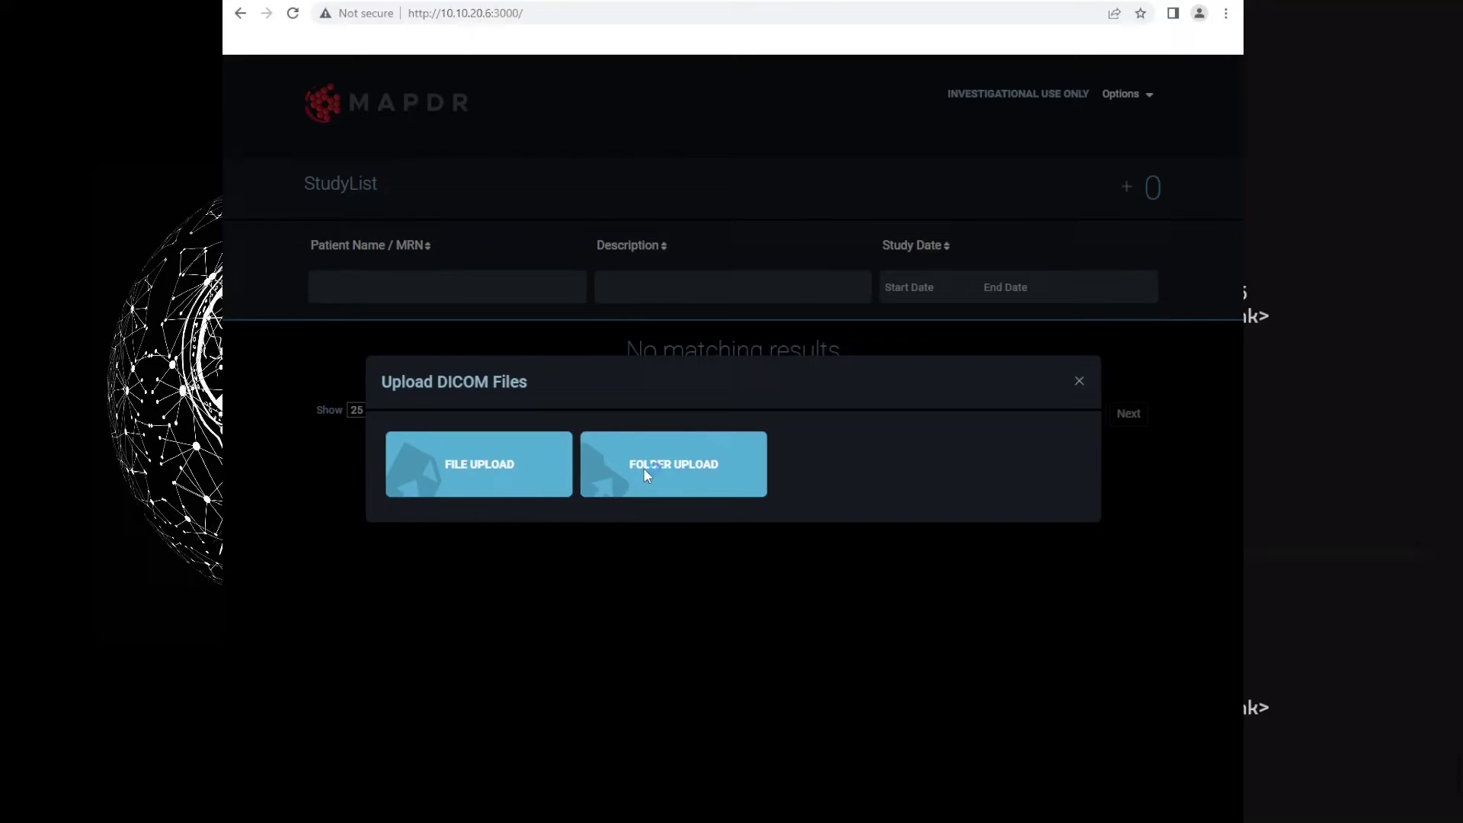
pyautogui.click(808, 124)
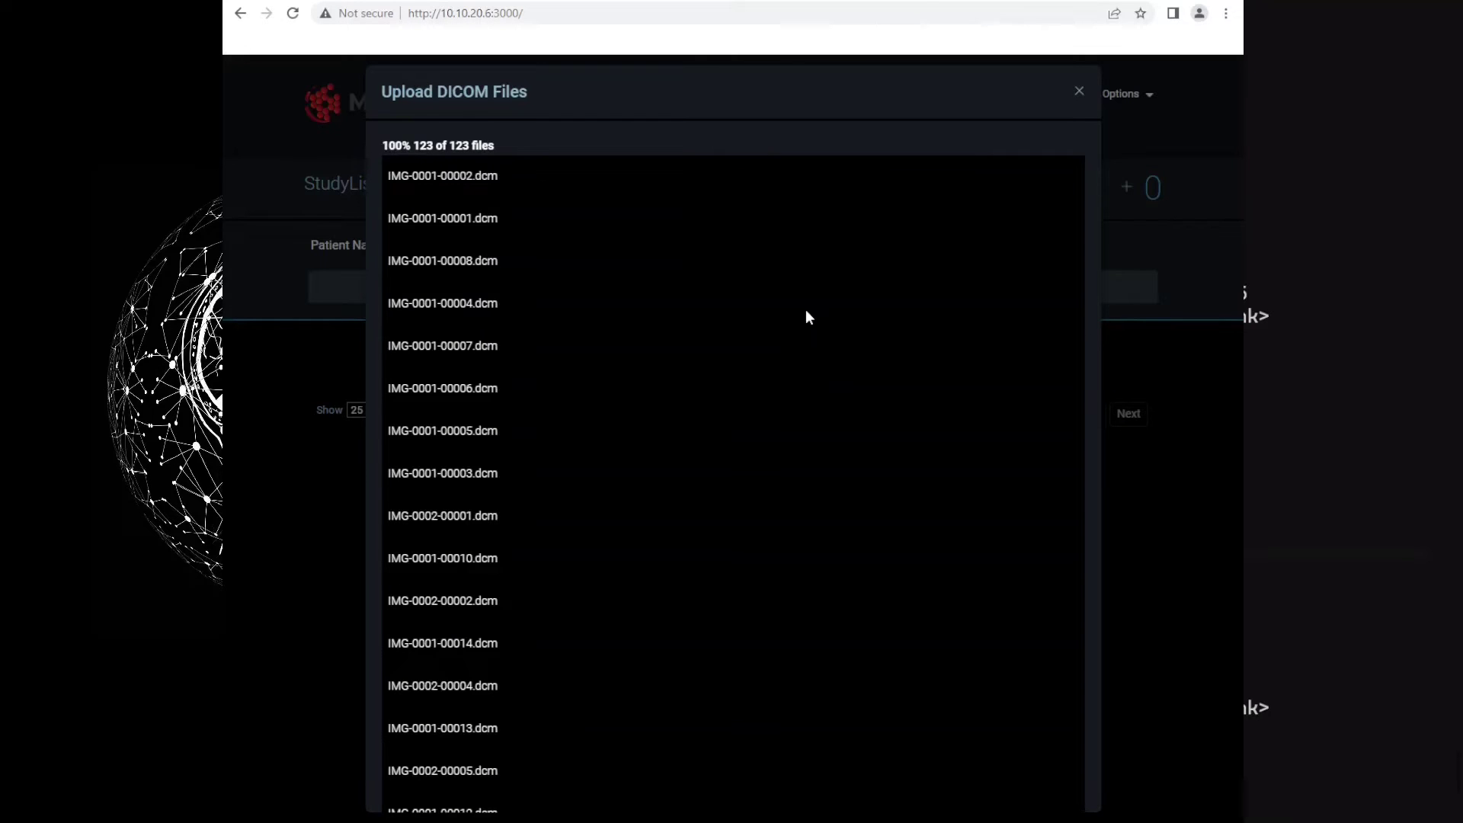
pyautogui.click(1079, 91)
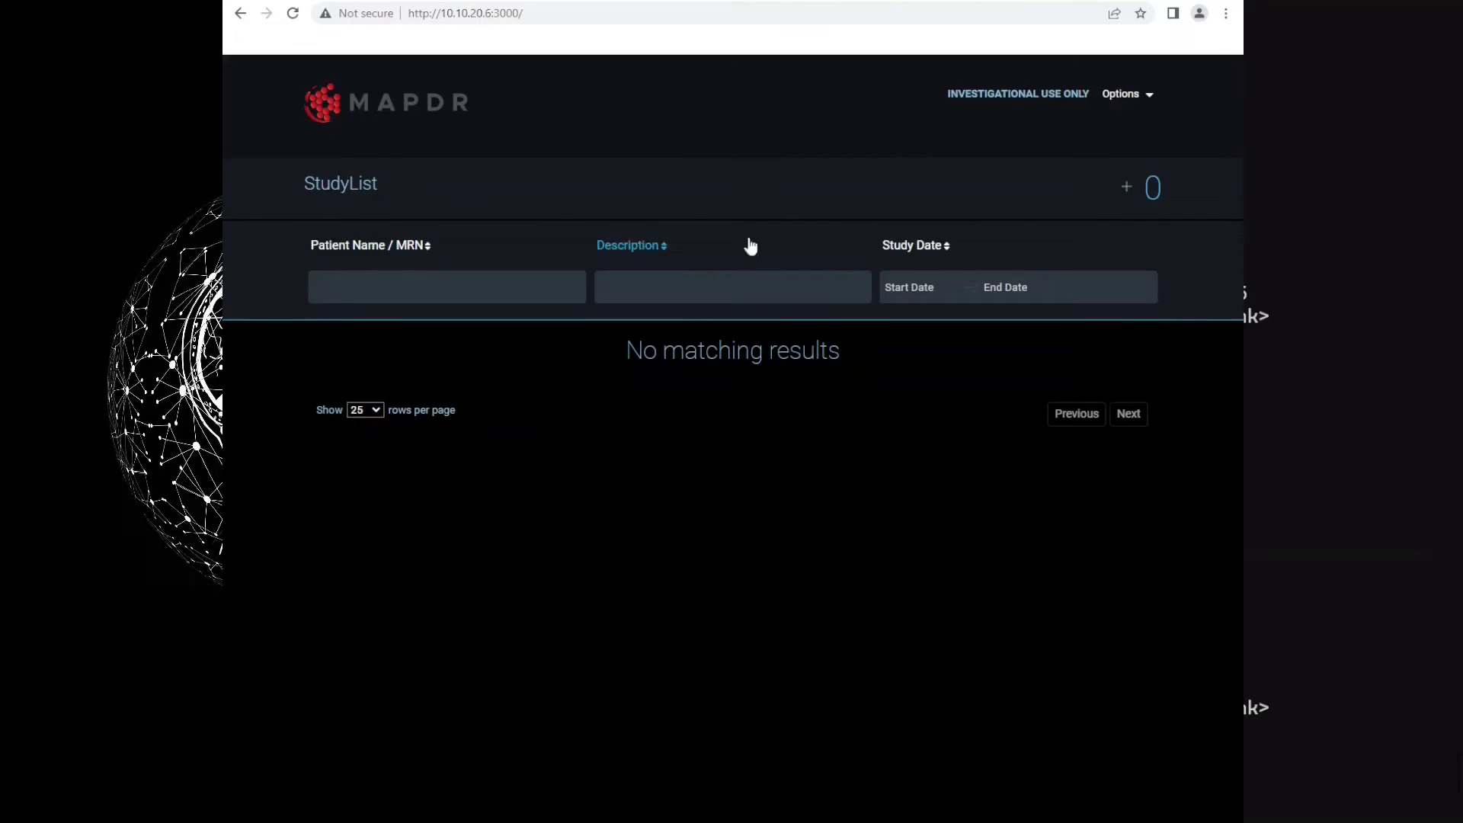
pyautogui.click(301, 19)
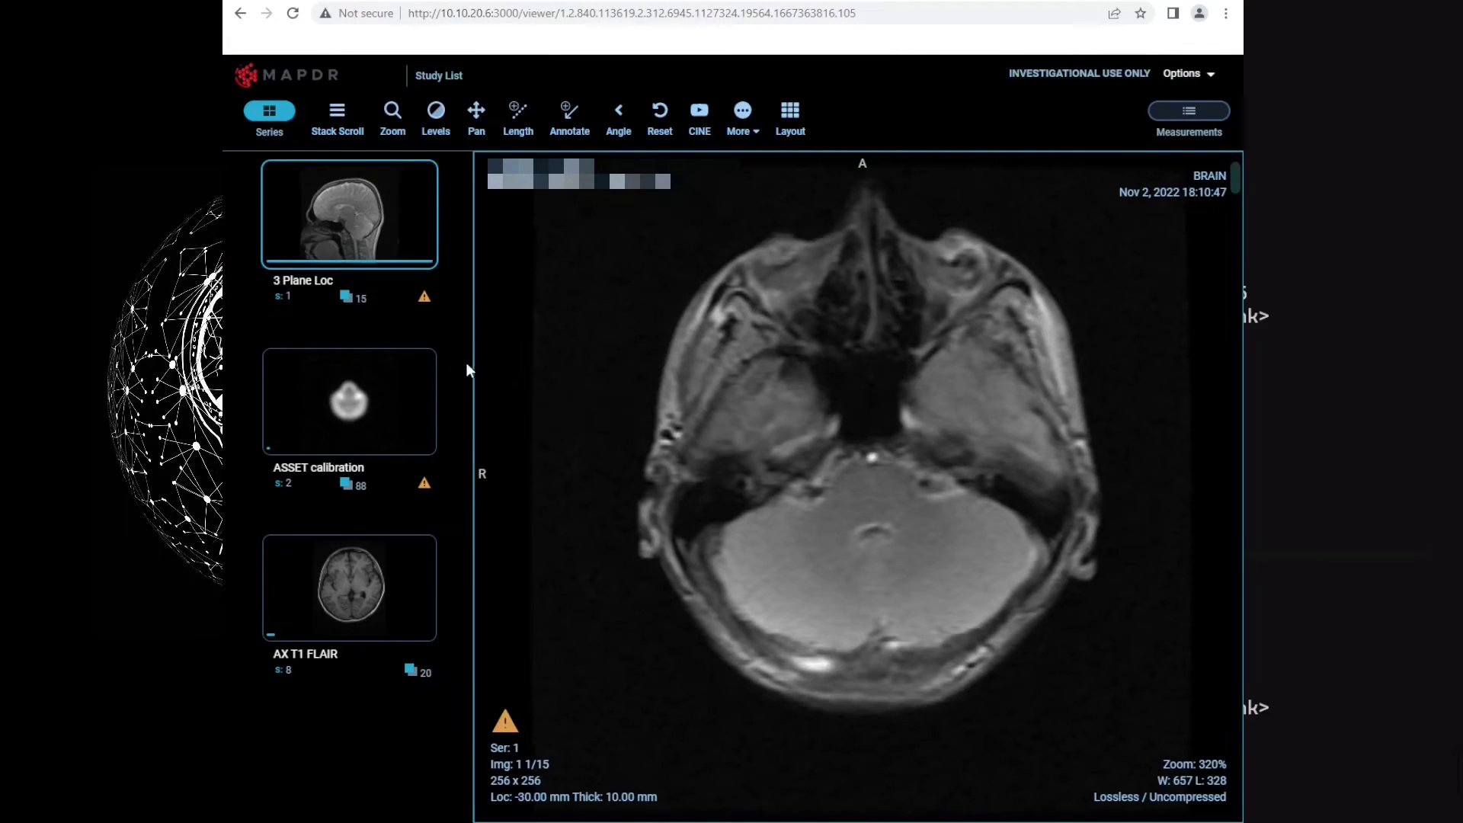
pyautogui.scroll(-12, 826, 382)
pyautogui.moveTo(397, 587); pyautogui.dragTo(875, 501)
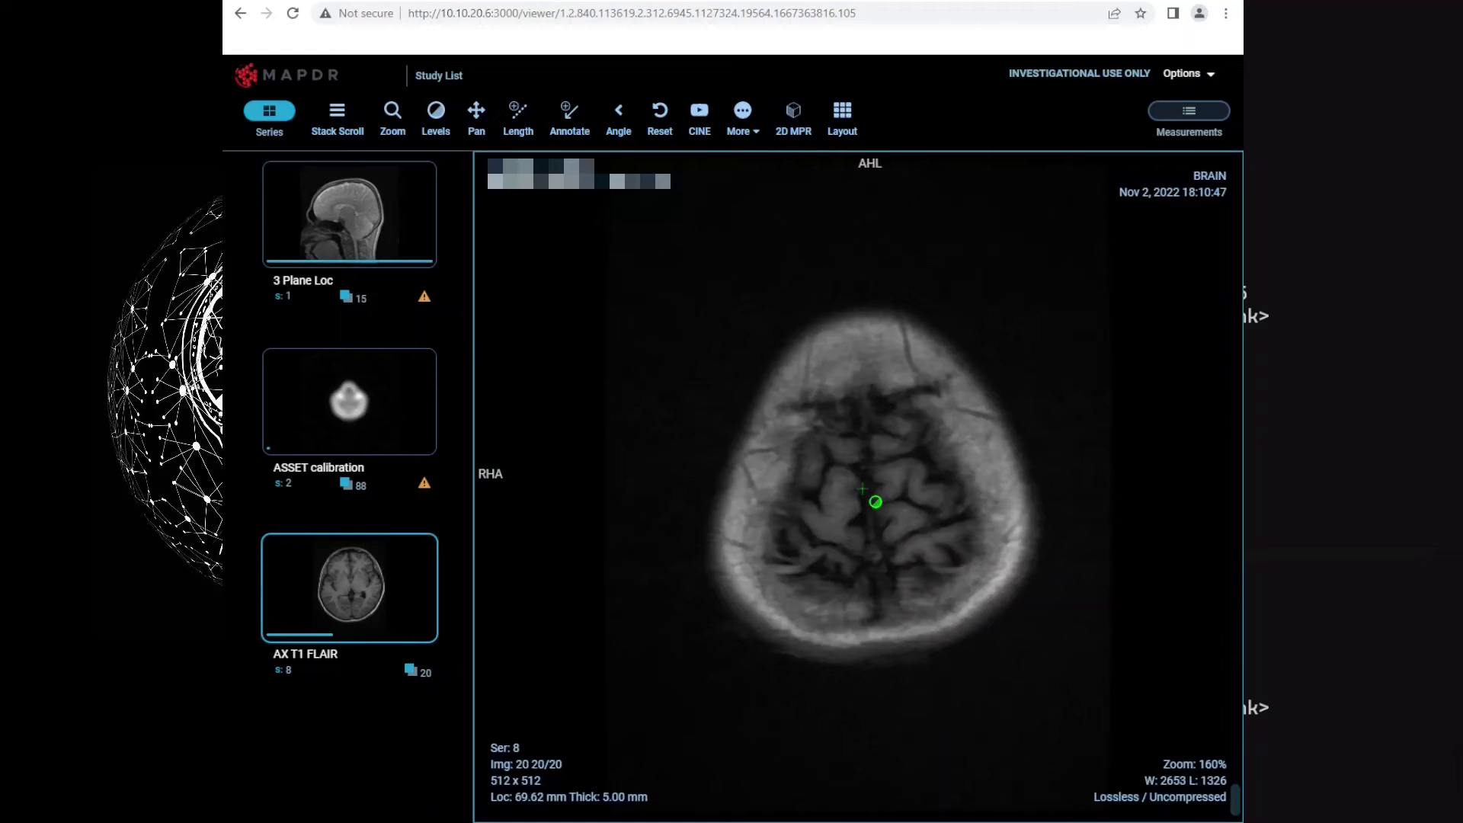
pyautogui.scroll(19, 875, 501)
pyautogui.scroll(-13, 876, 502)
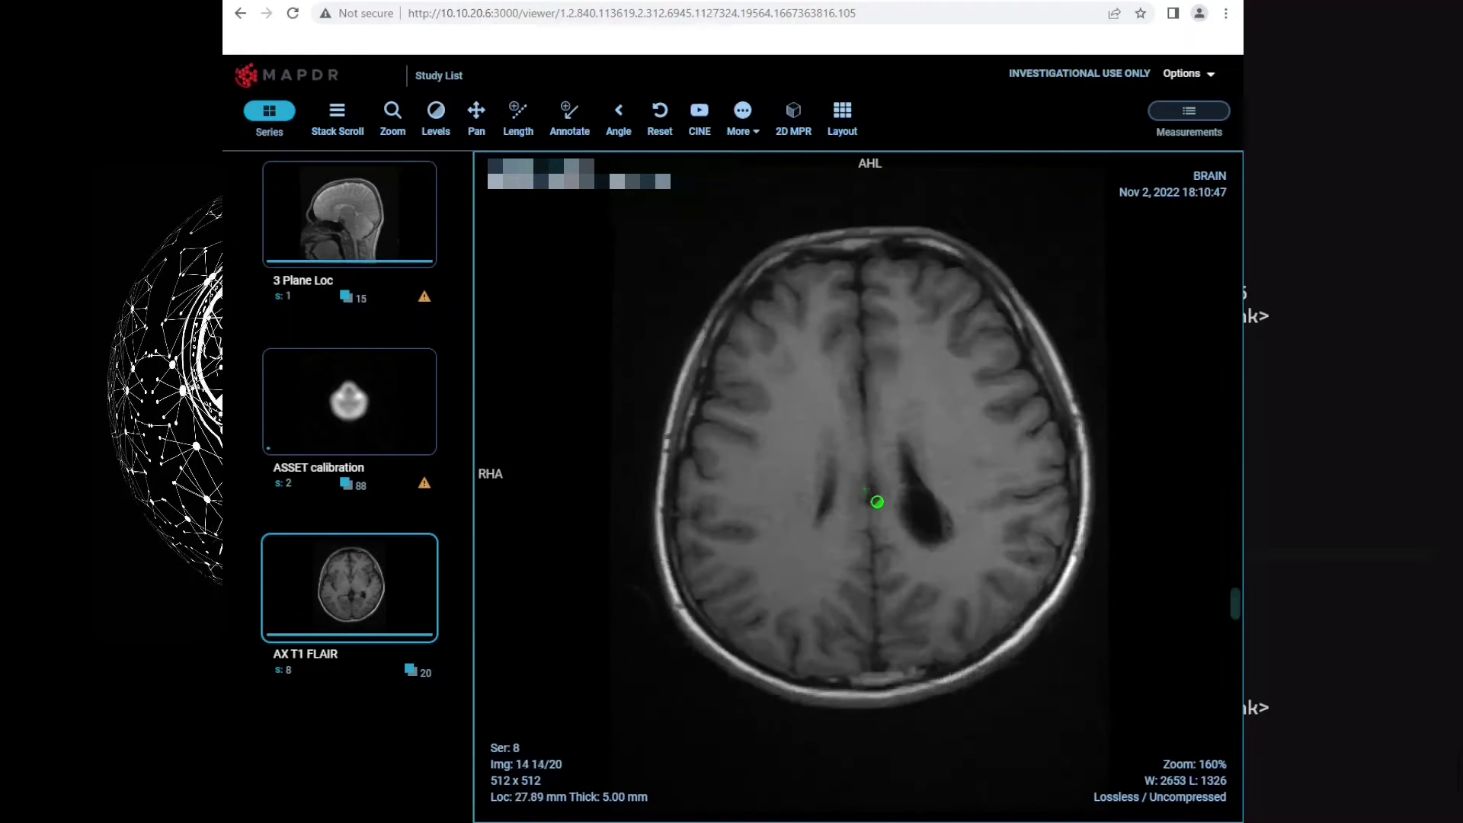
pyautogui.scroll(-5, 877, 501)
pyautogui.scroll(10, 868, 494)
pyautogui.click(433, 76)
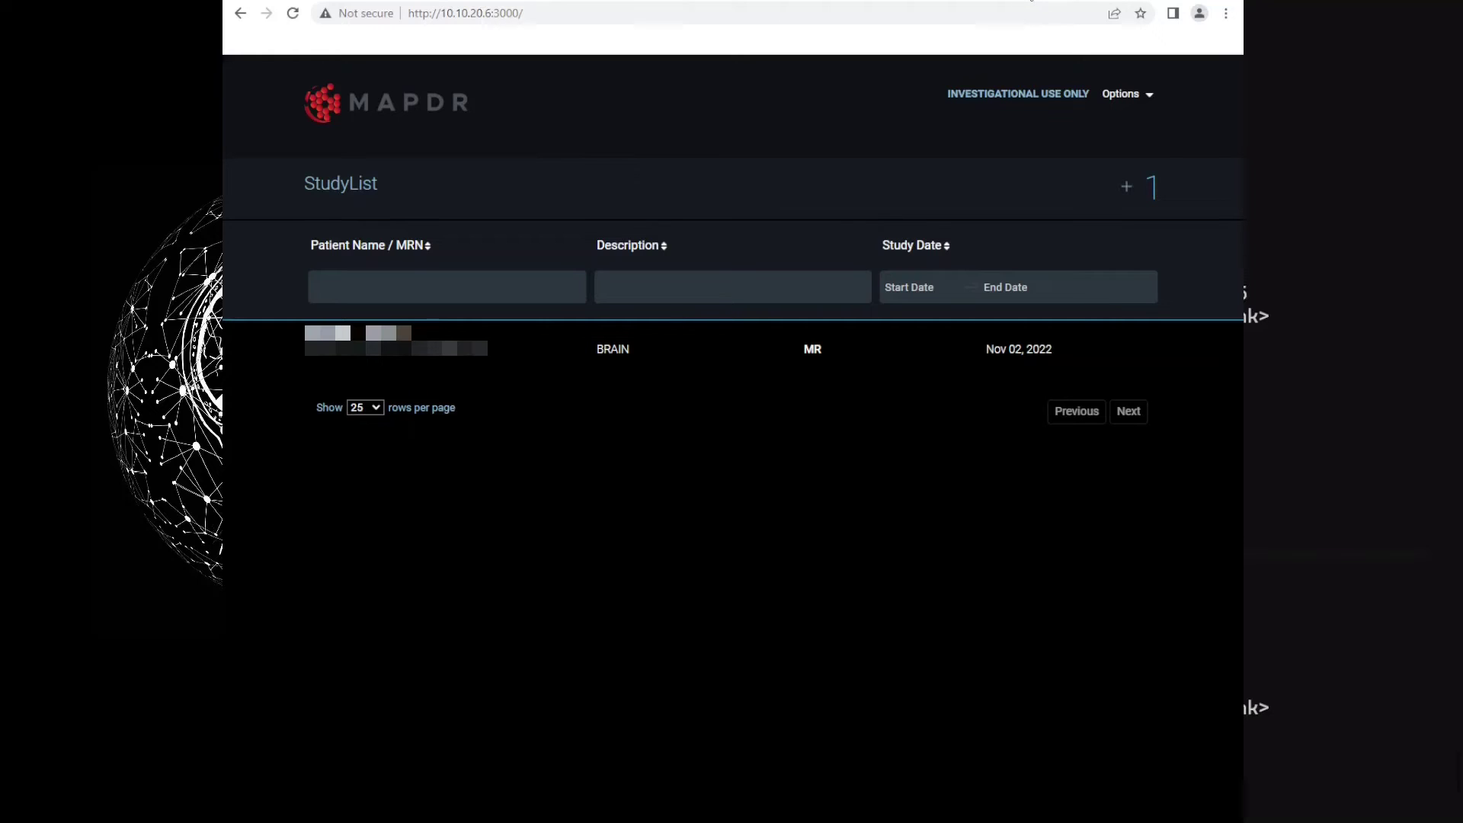
# Open 10.10.20.6:8042 in a new browser tab
pyautogui.click(1032, 1)
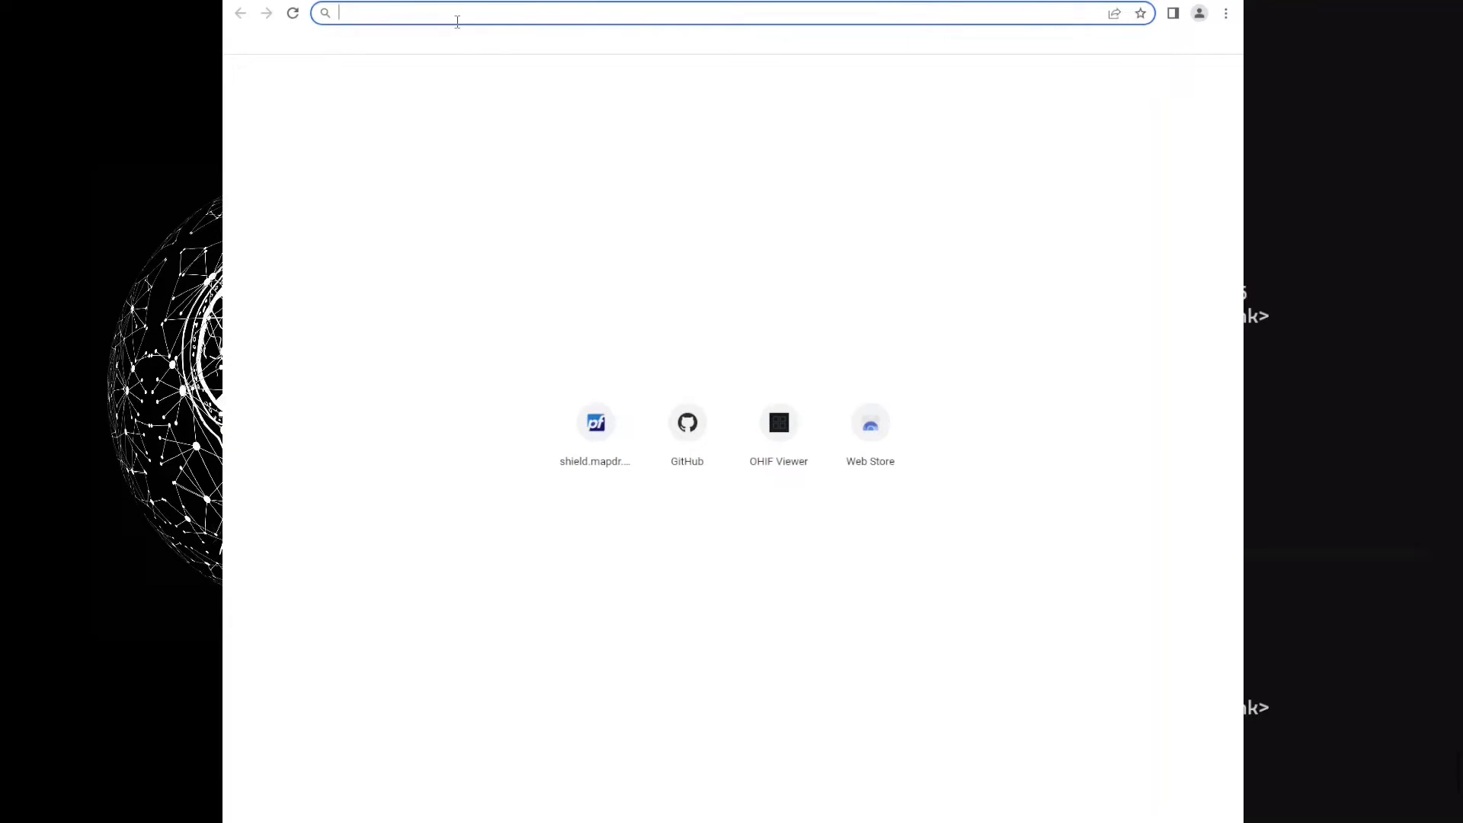
pyautogui.write('10.10.20.6:8042')
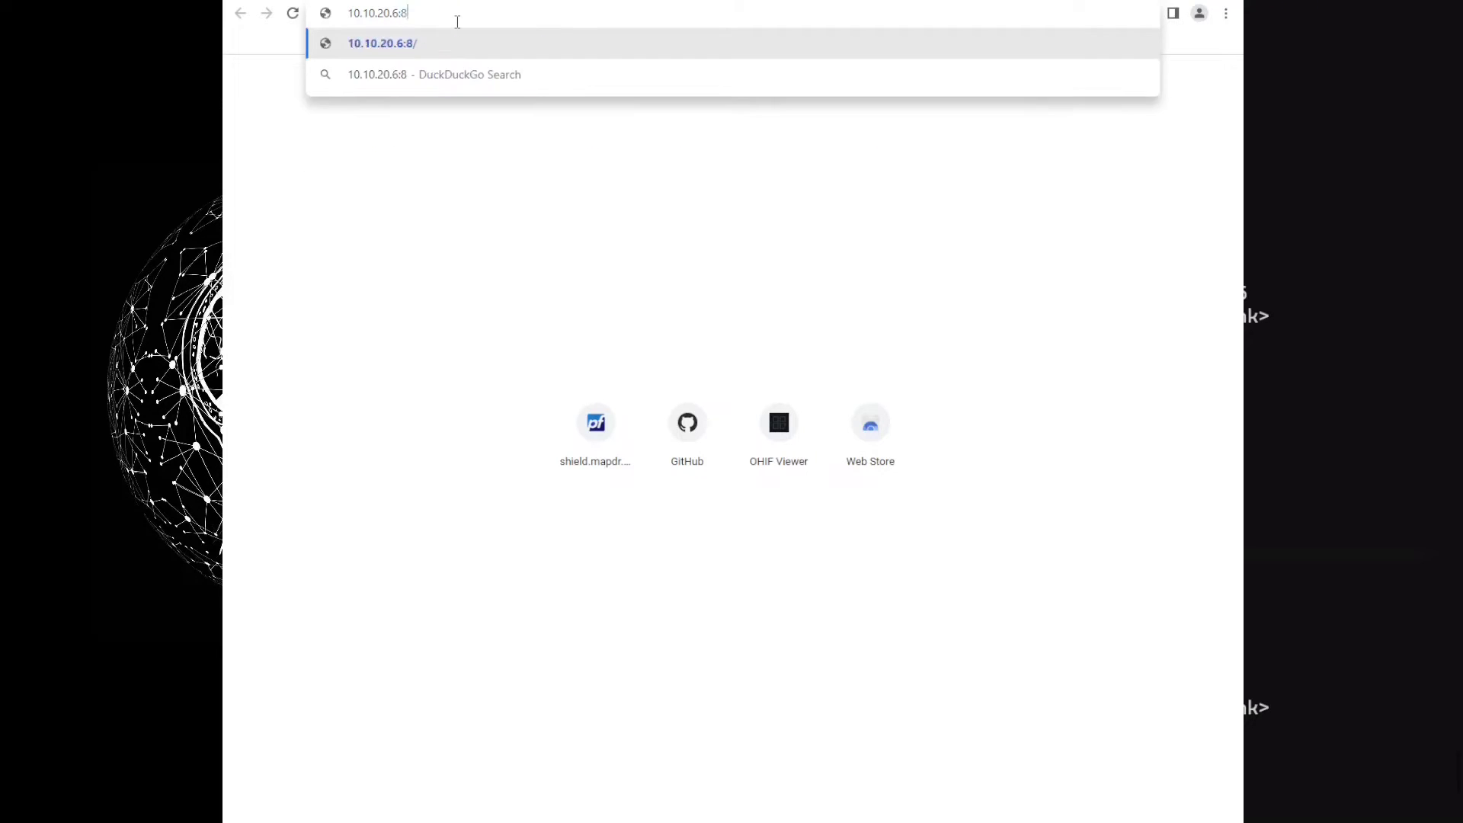
pyautogui.press('Return')
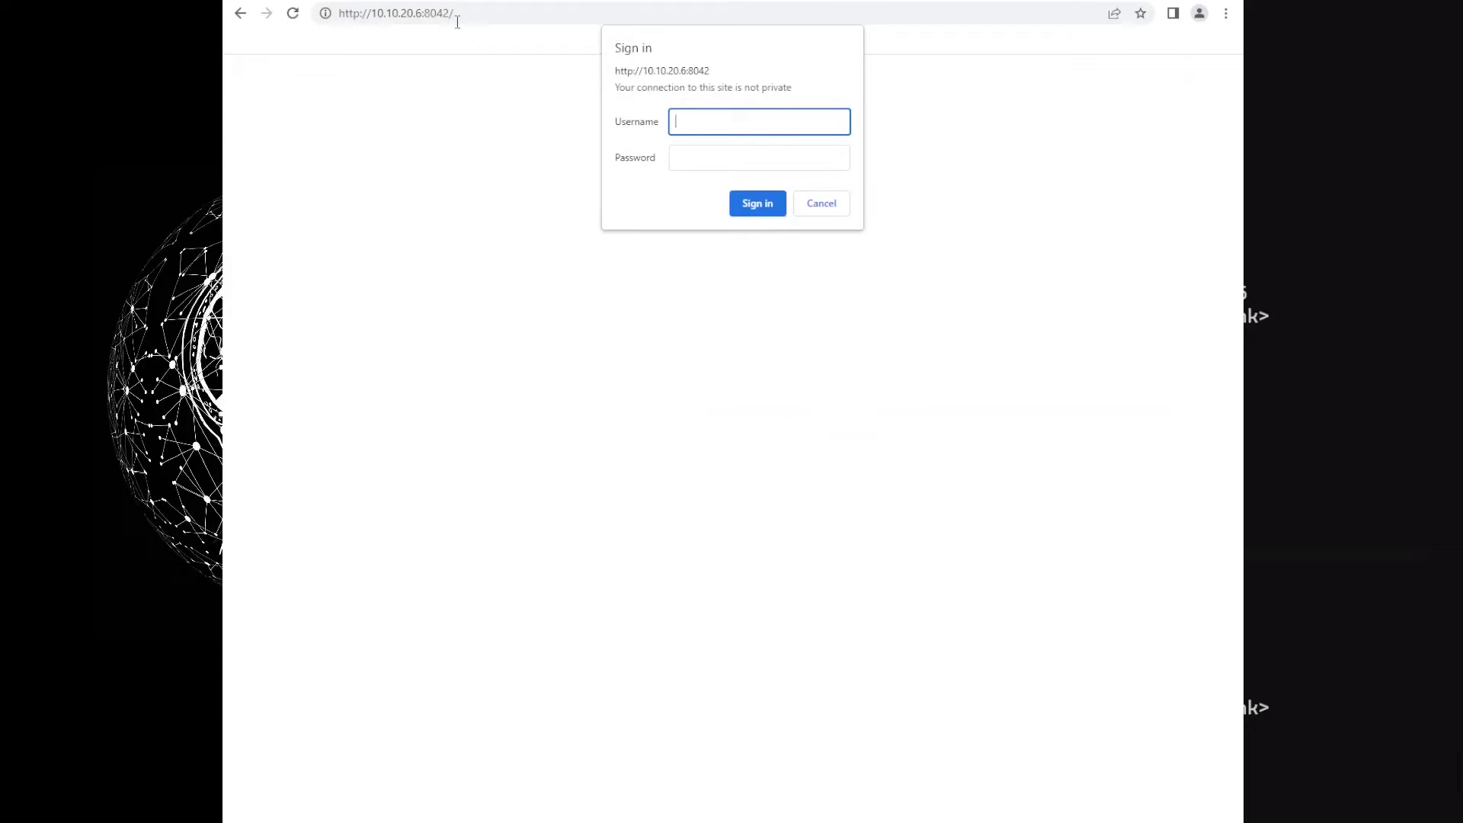
# Sign in to Orthanc Explorer with the account username and password
pyautogui.write('mapdr')
pyautogui.press('Tab')
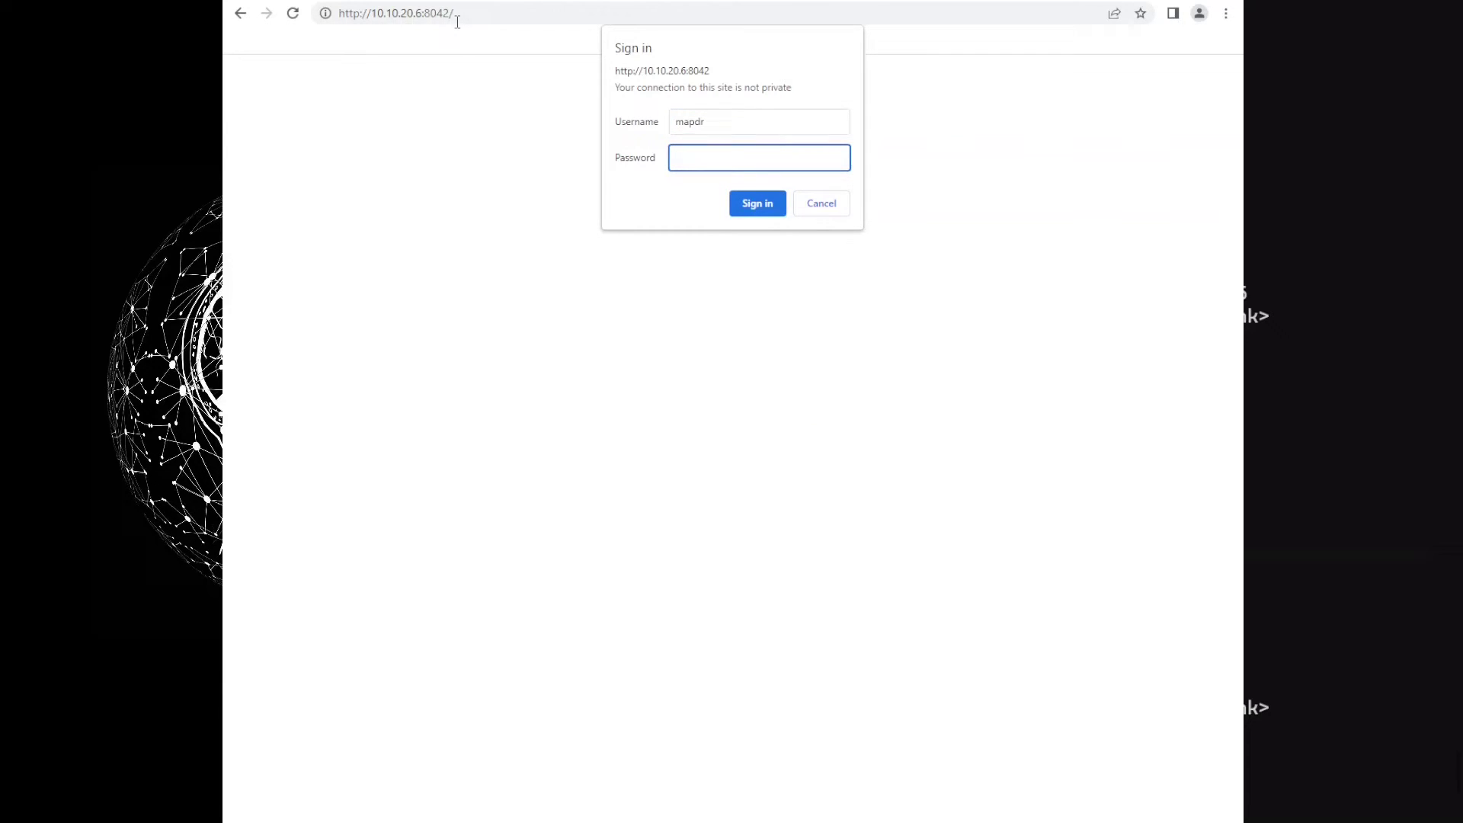
pyautogui.press('Return')
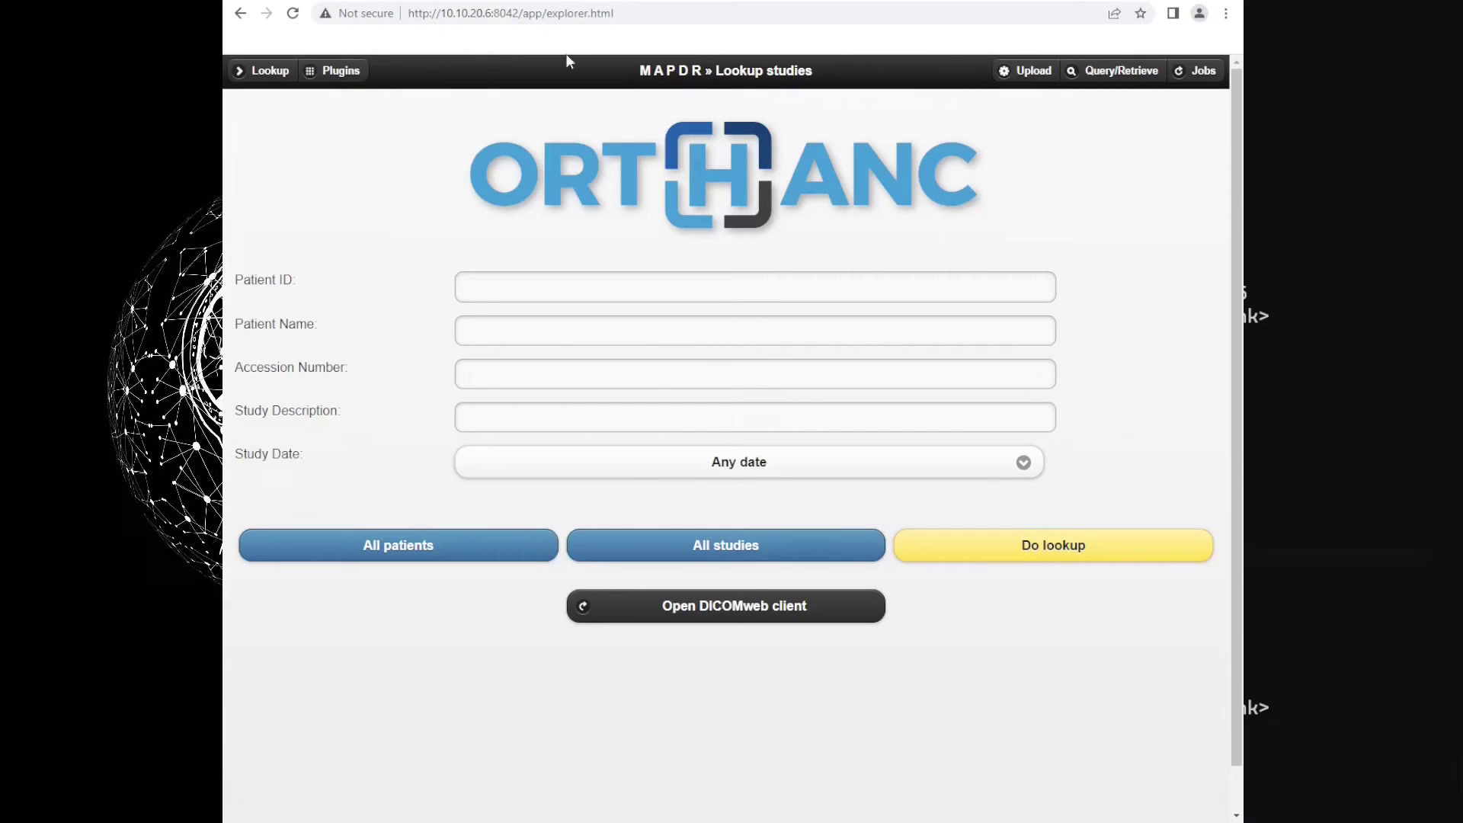
# Upload the second batch of DICOM files from Orthanc Explorer's Upload page, then return to Lookup
pyautogui.click(691, 559)
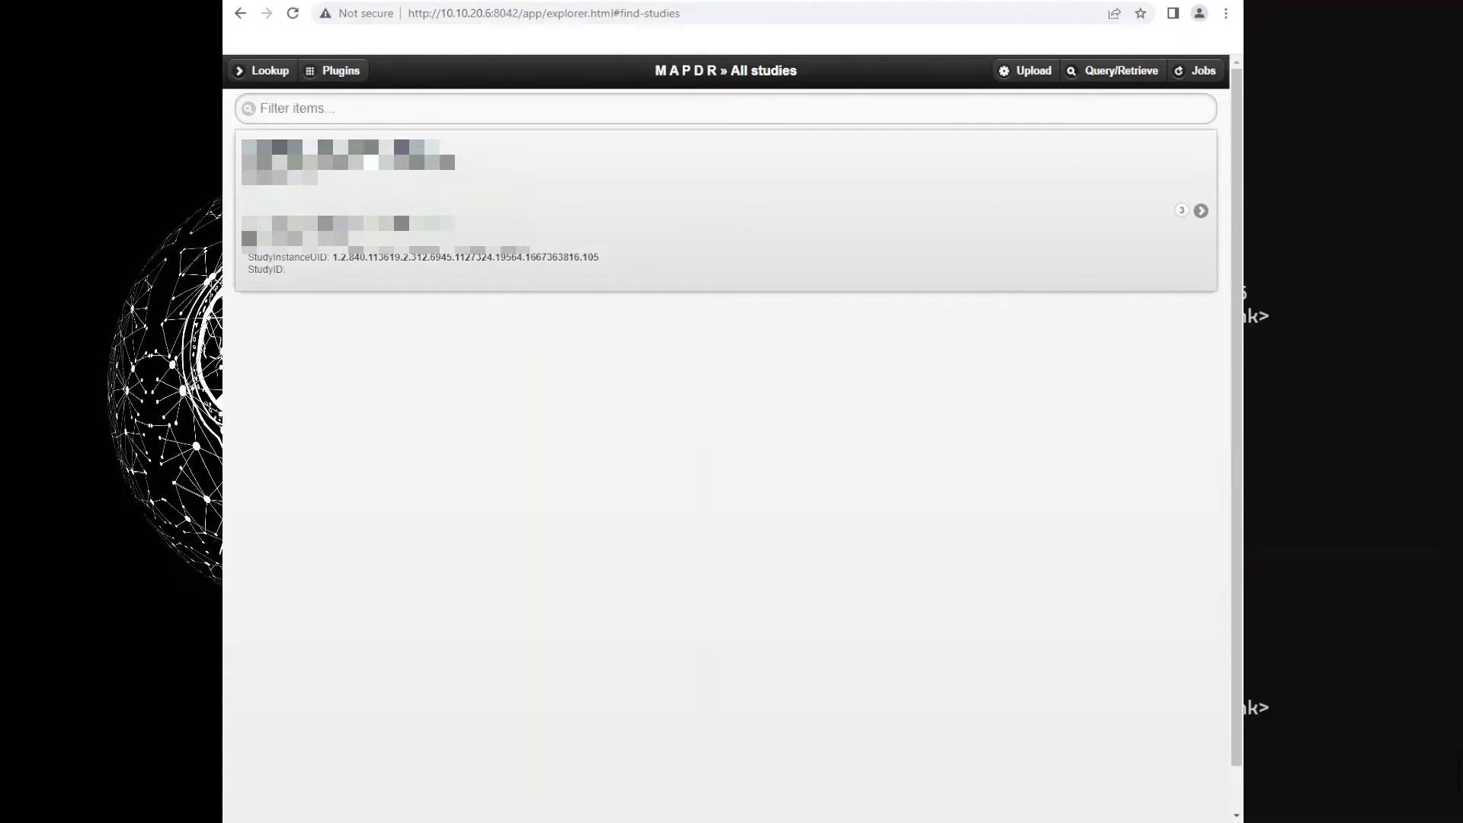
pyautogui.click(268, 70)
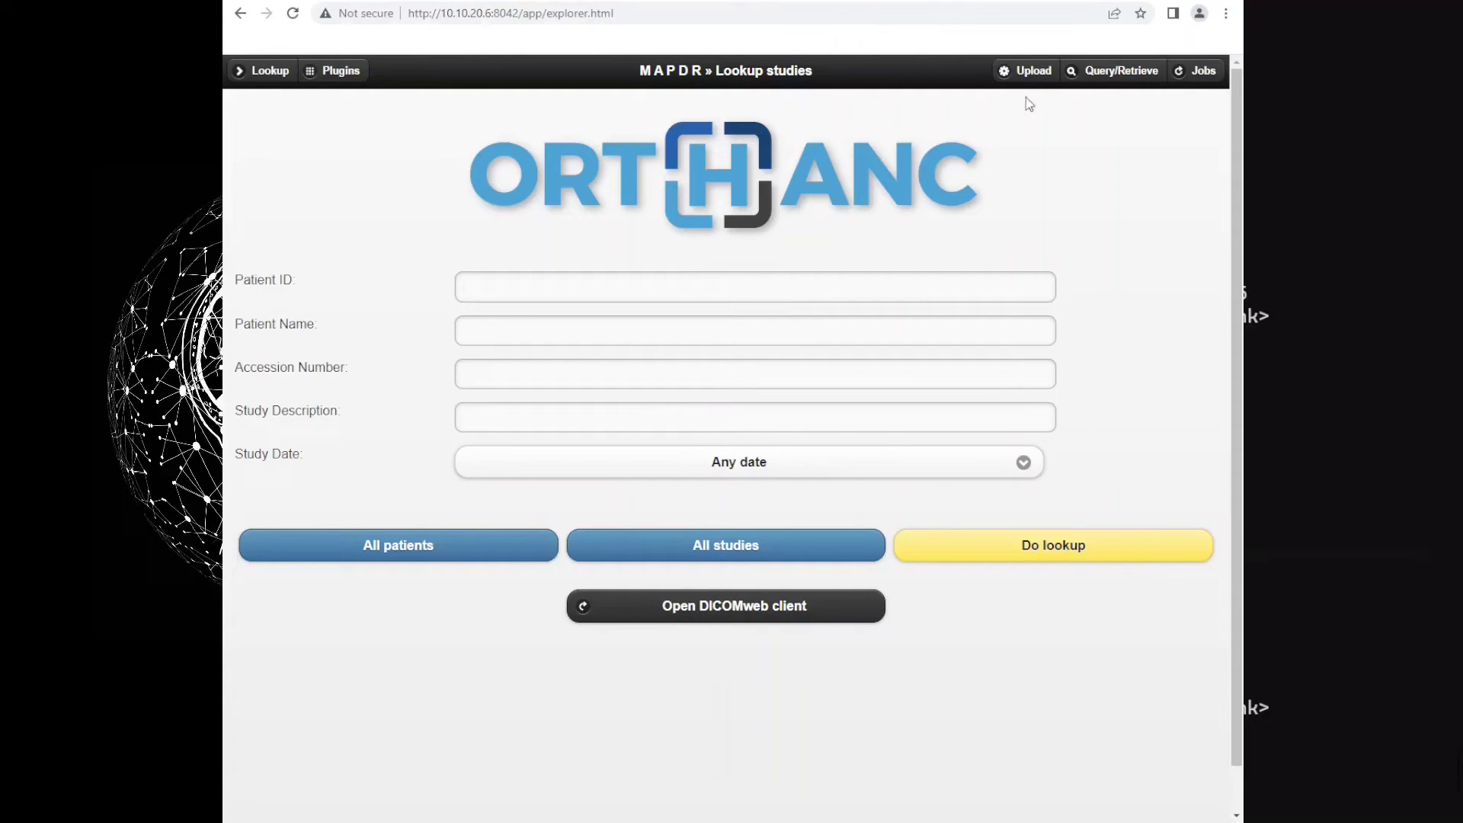
pyautogui.click(1026, 71)
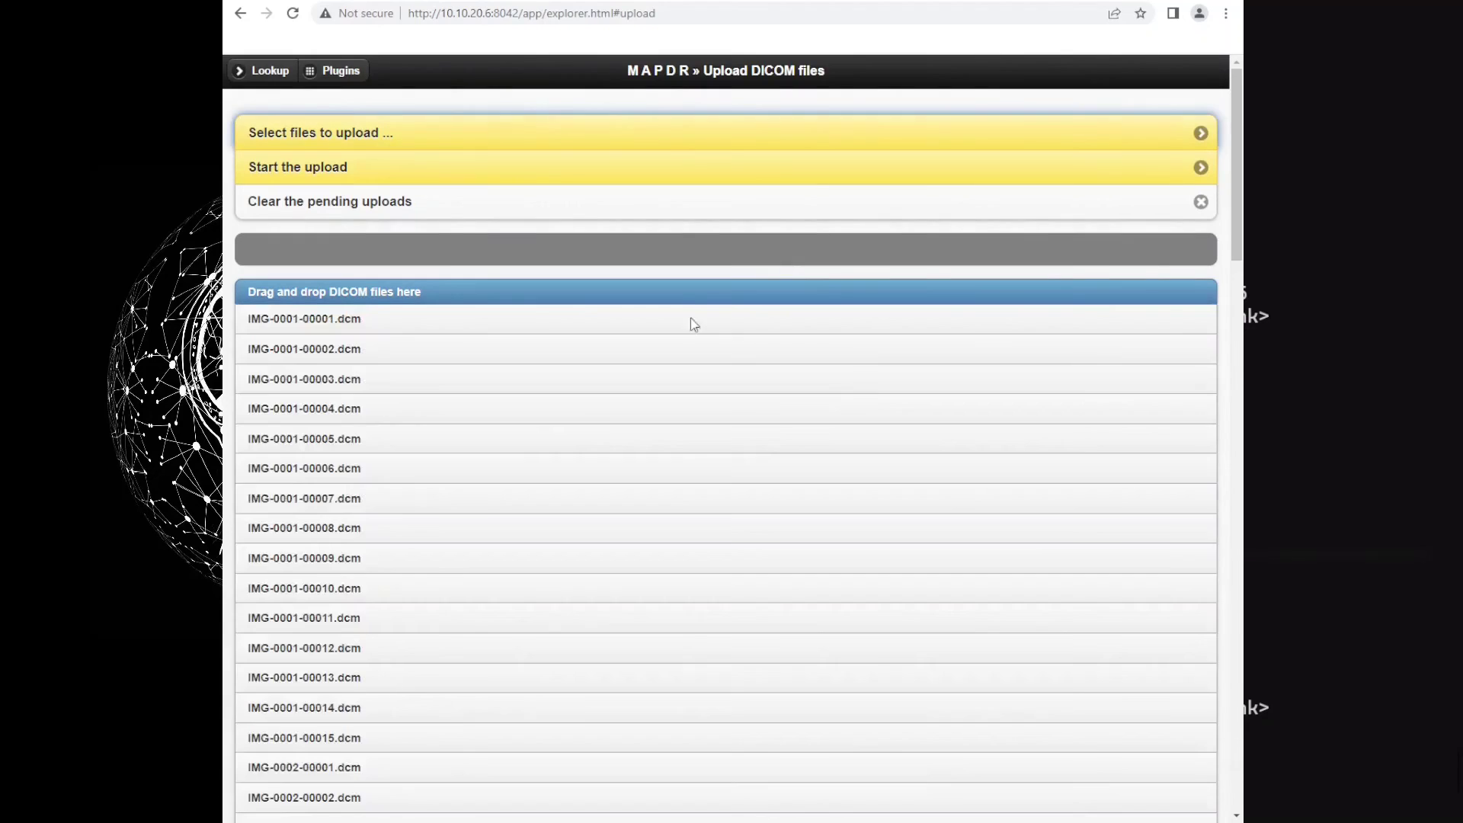
pyautogui.click(445, 170)
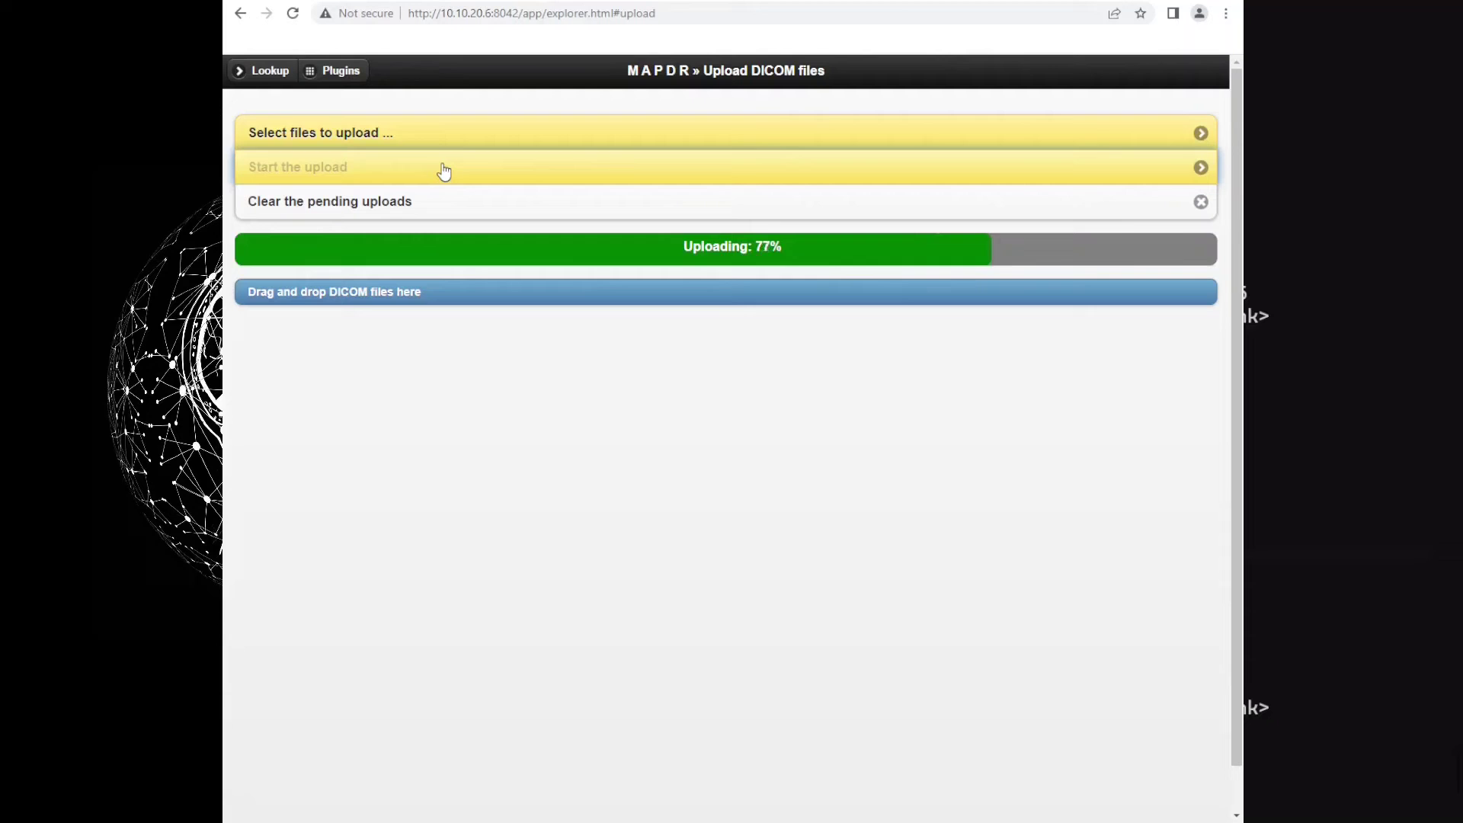
pyautogui.click(279, 70)
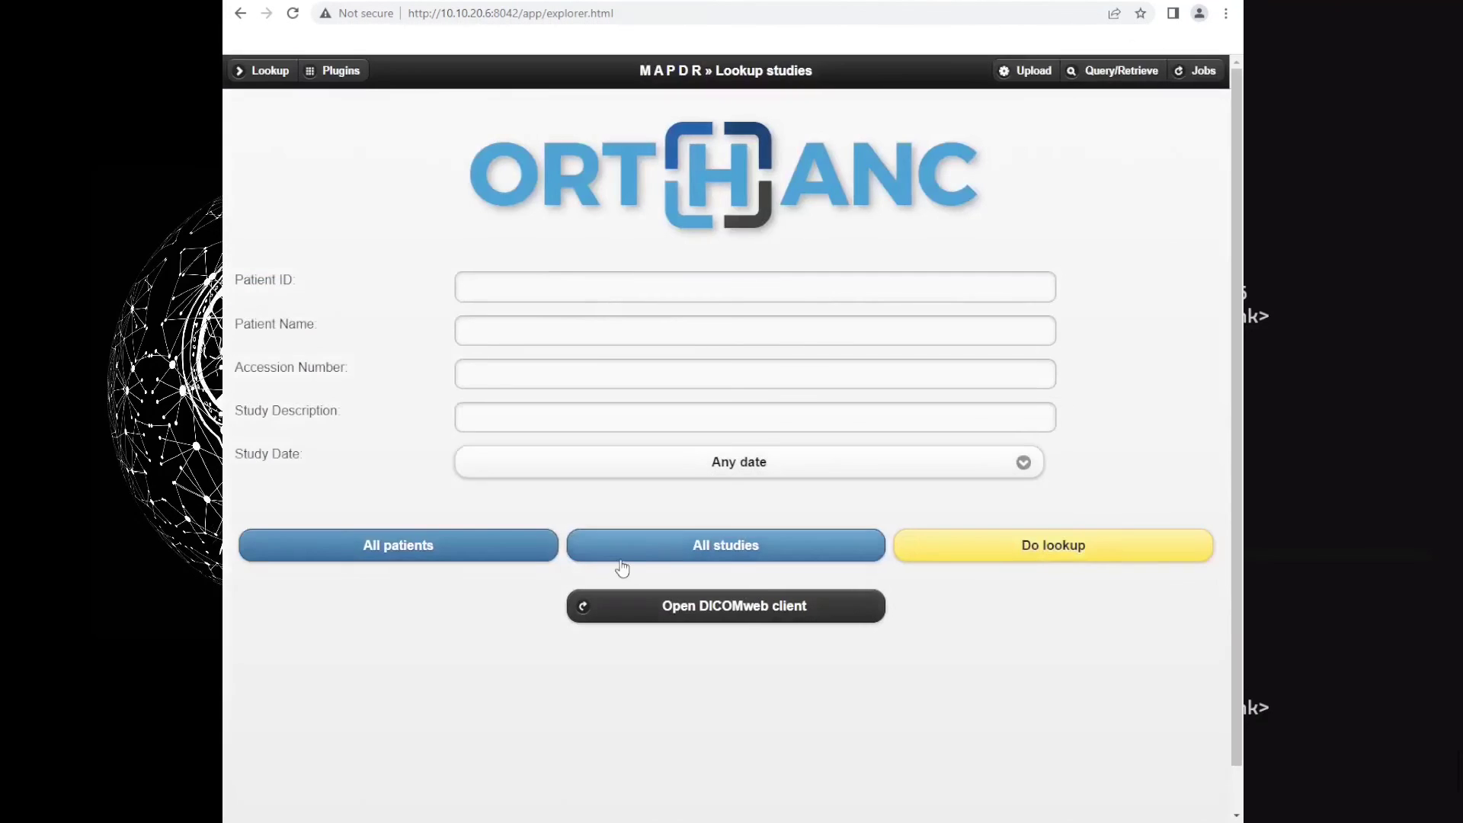
# Open the C S spine MR study, view its AX 2D MERGE series, then return to the study list
pyautogui.click(615, 555)
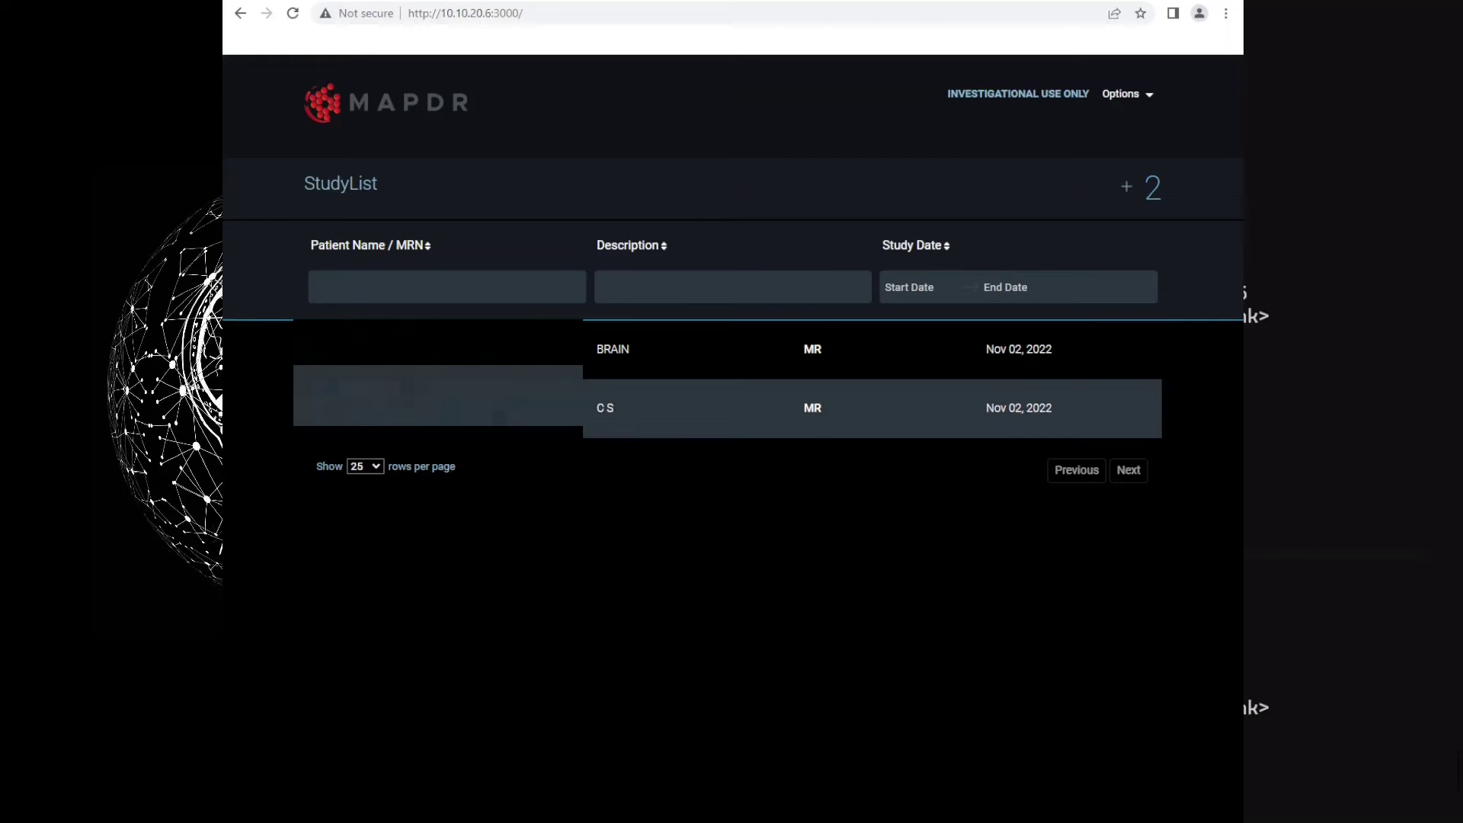
pyautogui.click(506, 412)
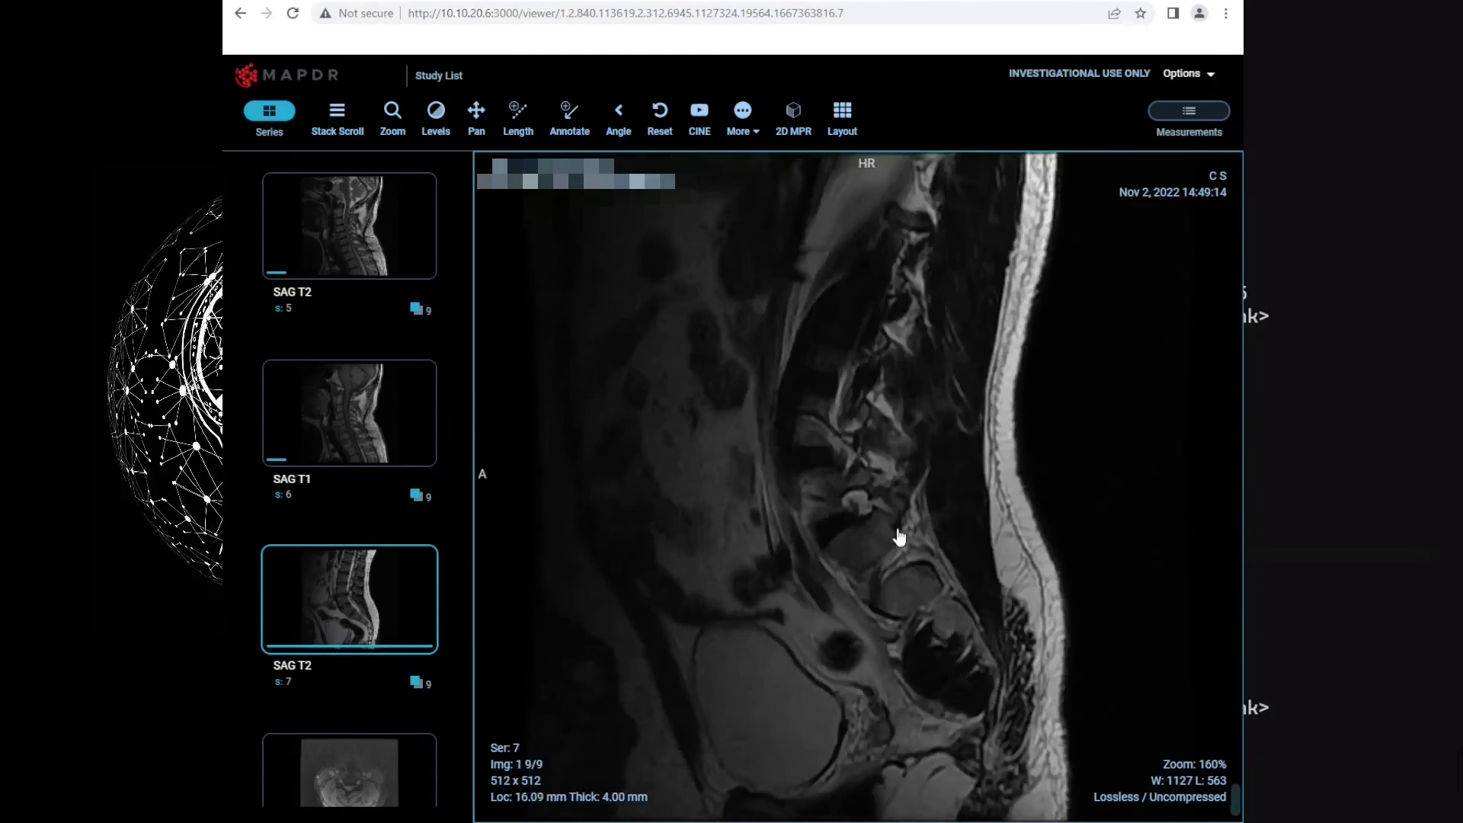
pyautogui.press('pagedown')
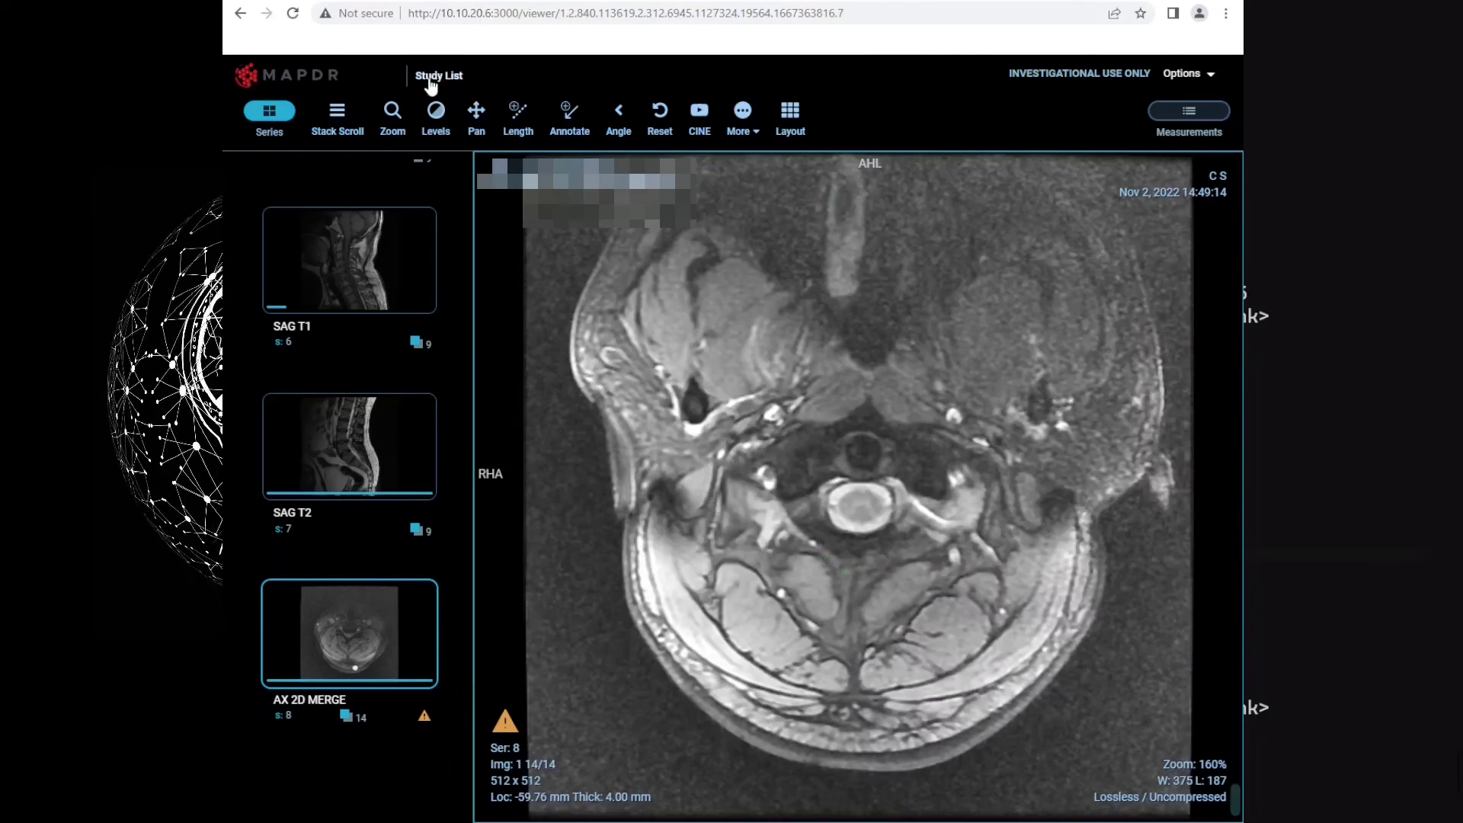
pyautogui.click(439, 76)
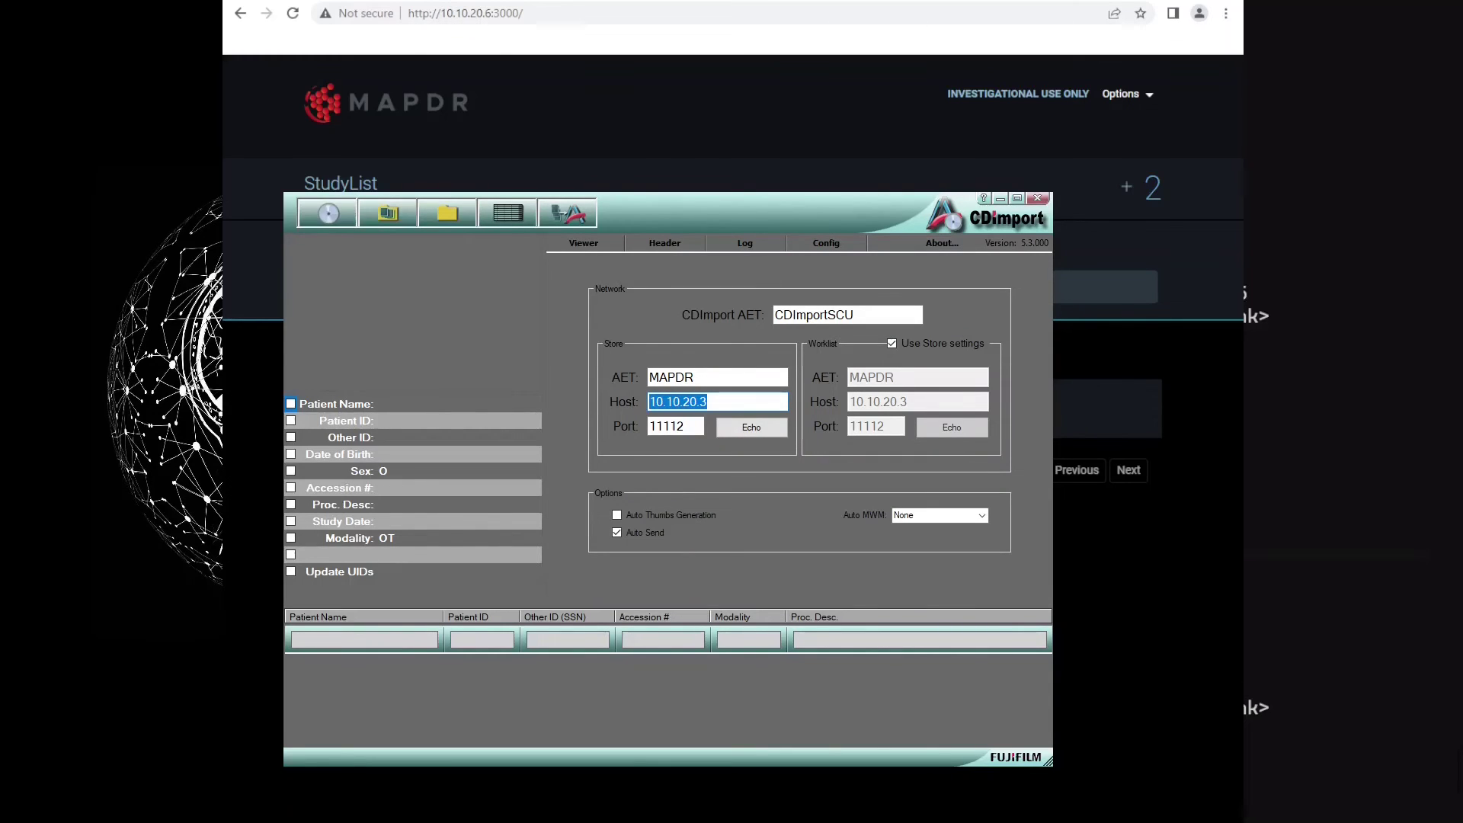
# Set the store destination to host 10.10.20.6, port 4242, and run an Echo test
pyautogui.write('10')
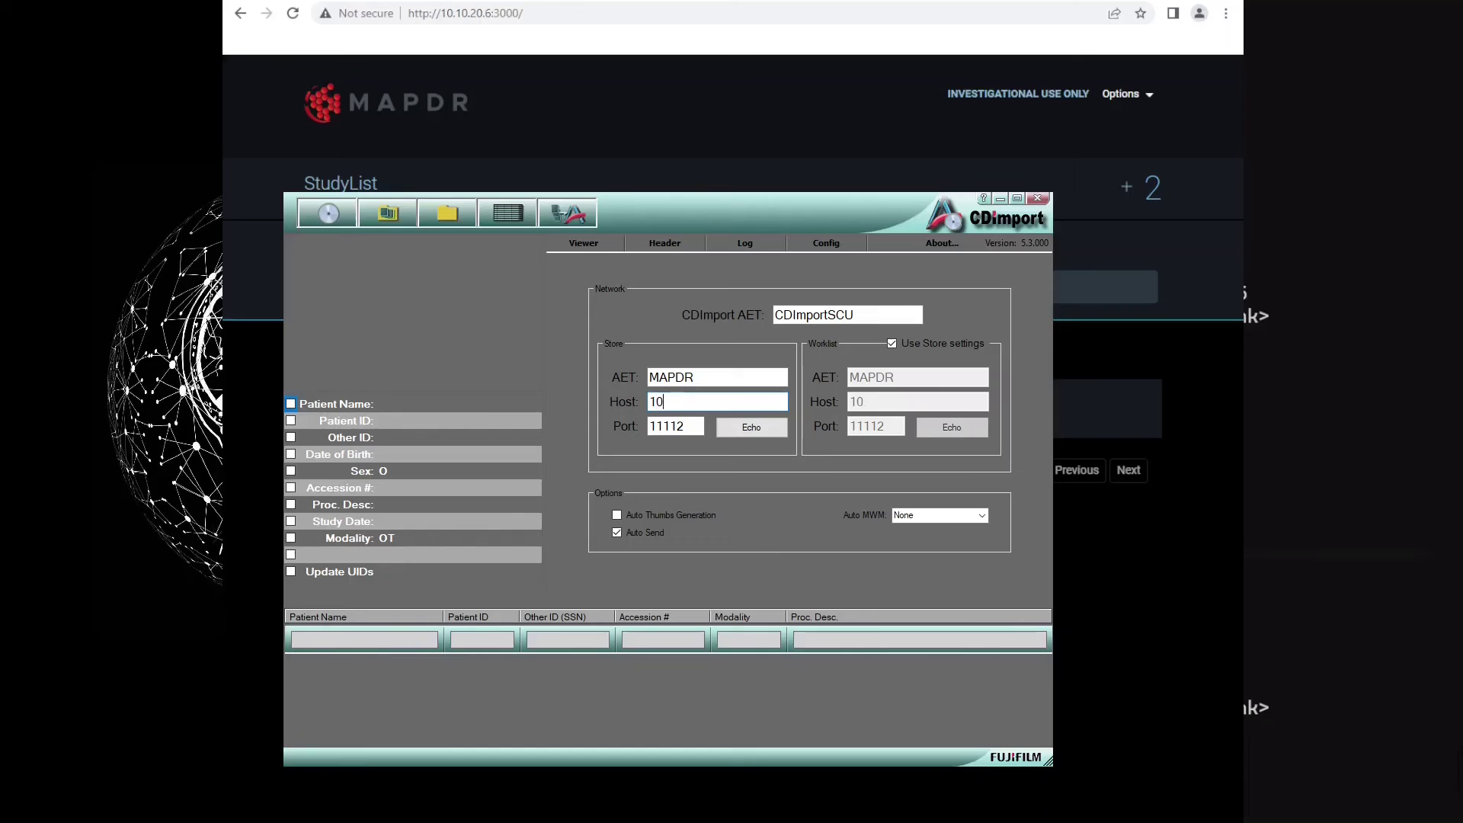
pyautogui.write('.10.20.63')
pyautogui.press('BackSpace')
pyautogui.press('Tab')
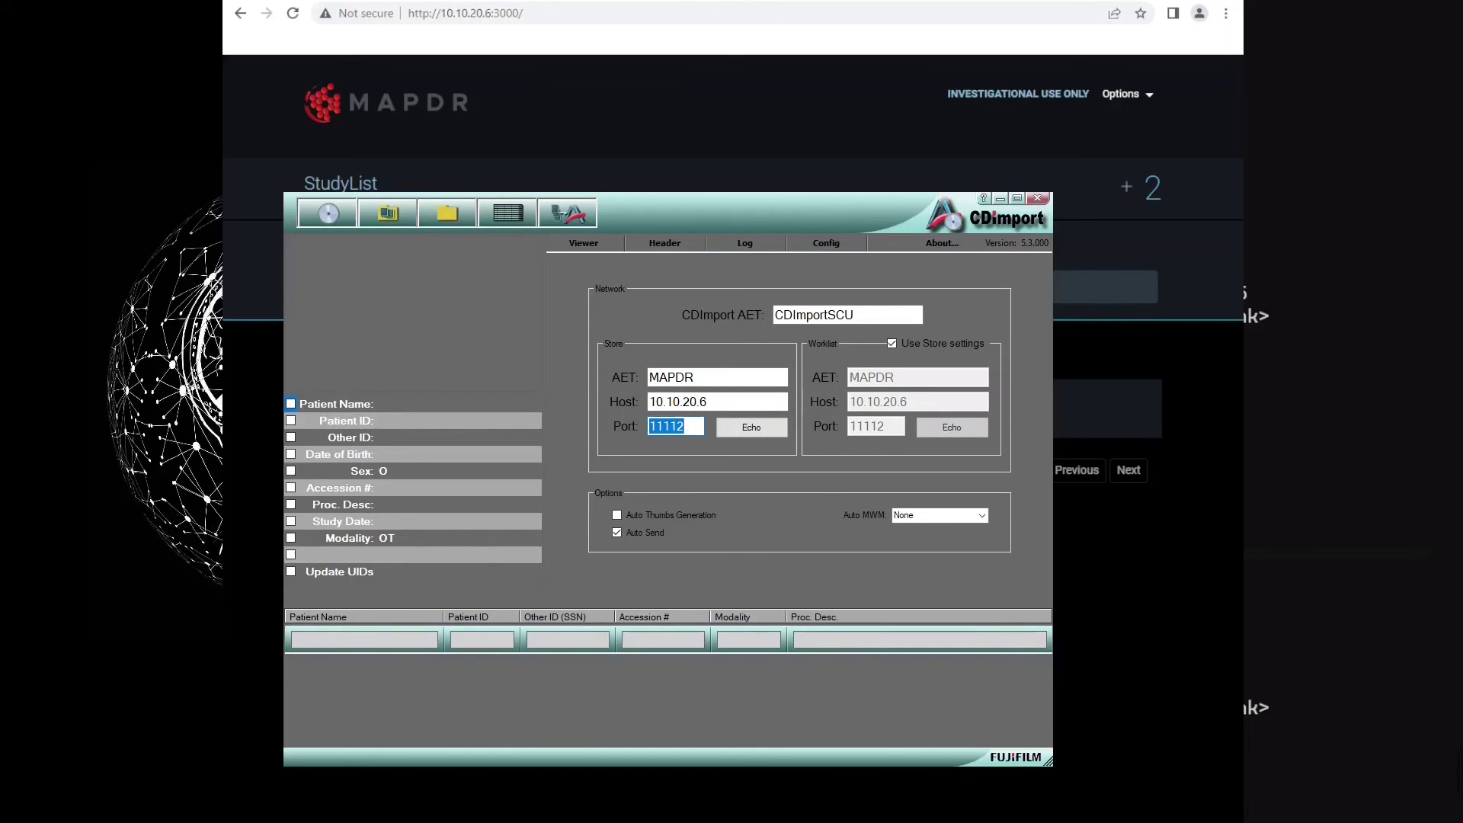
pyautogui.write('4242')
pyautogui.press('Tab')
pyautogui.press('Return')
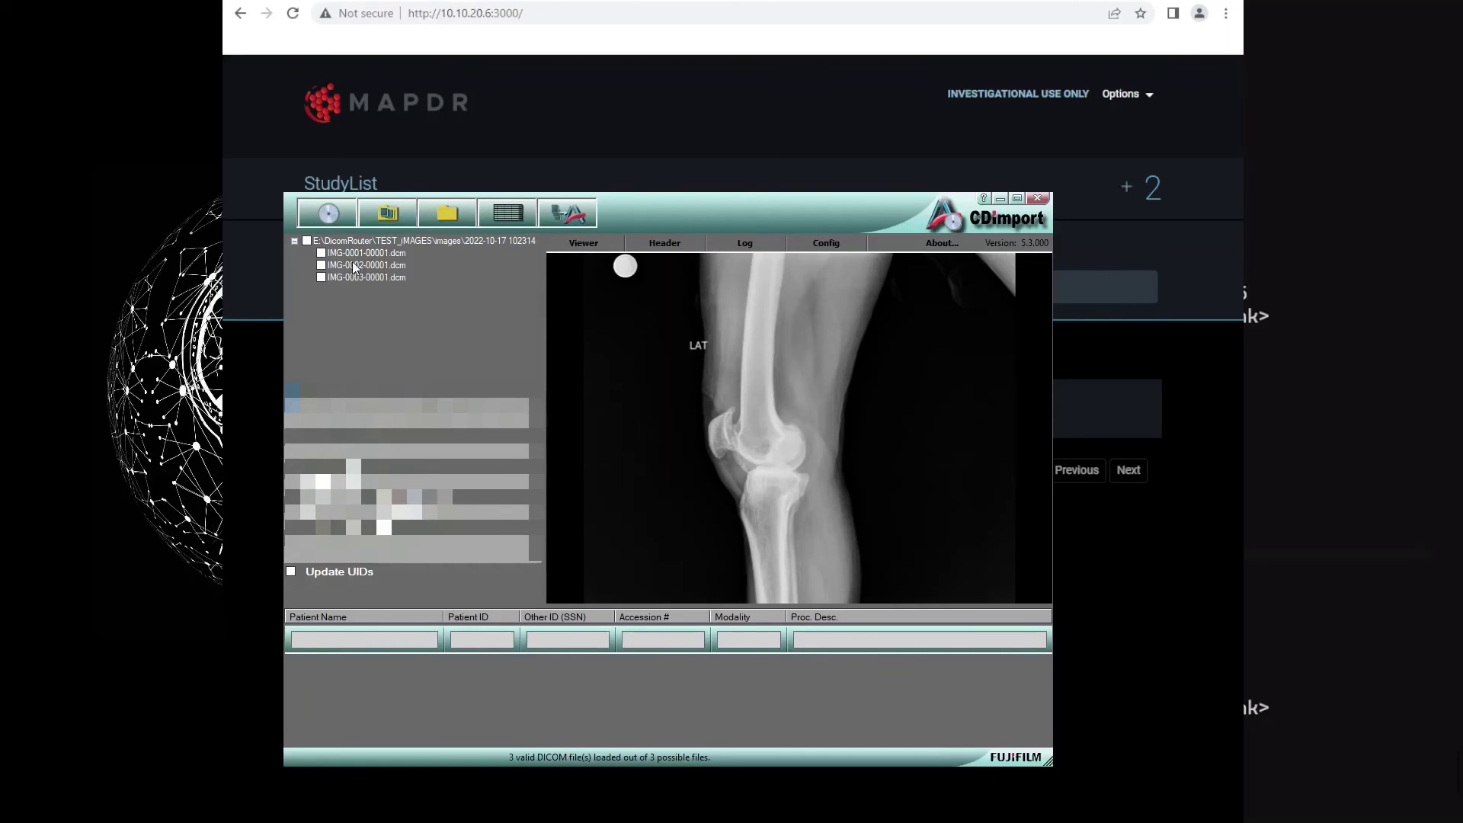
# Send all three knee X-ray files to the server, then minimize CDImport
pyautogui.click(307, 241)
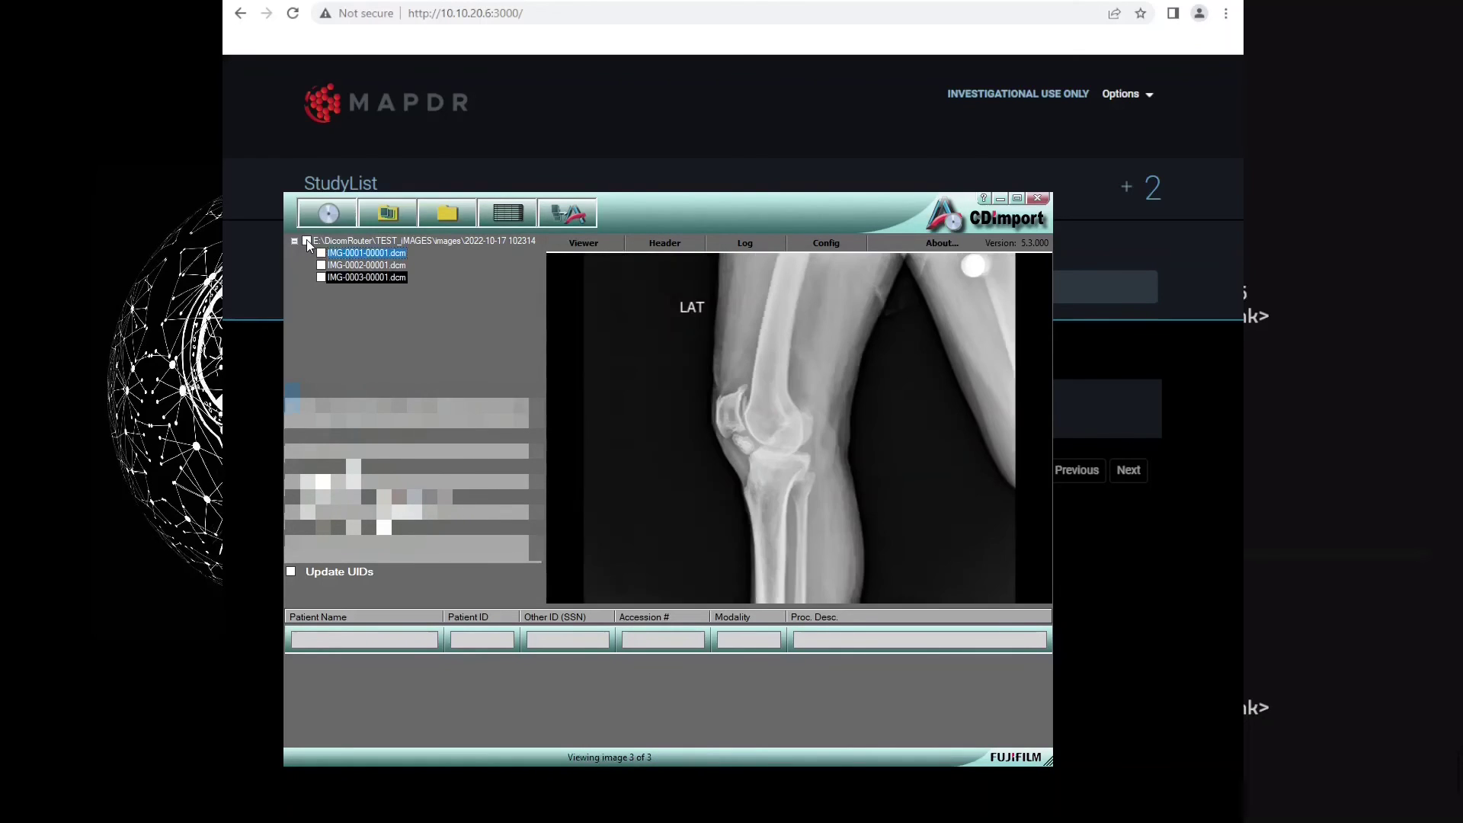
pyautogui.click(306, 240)
pyautogui.click(567, 212)
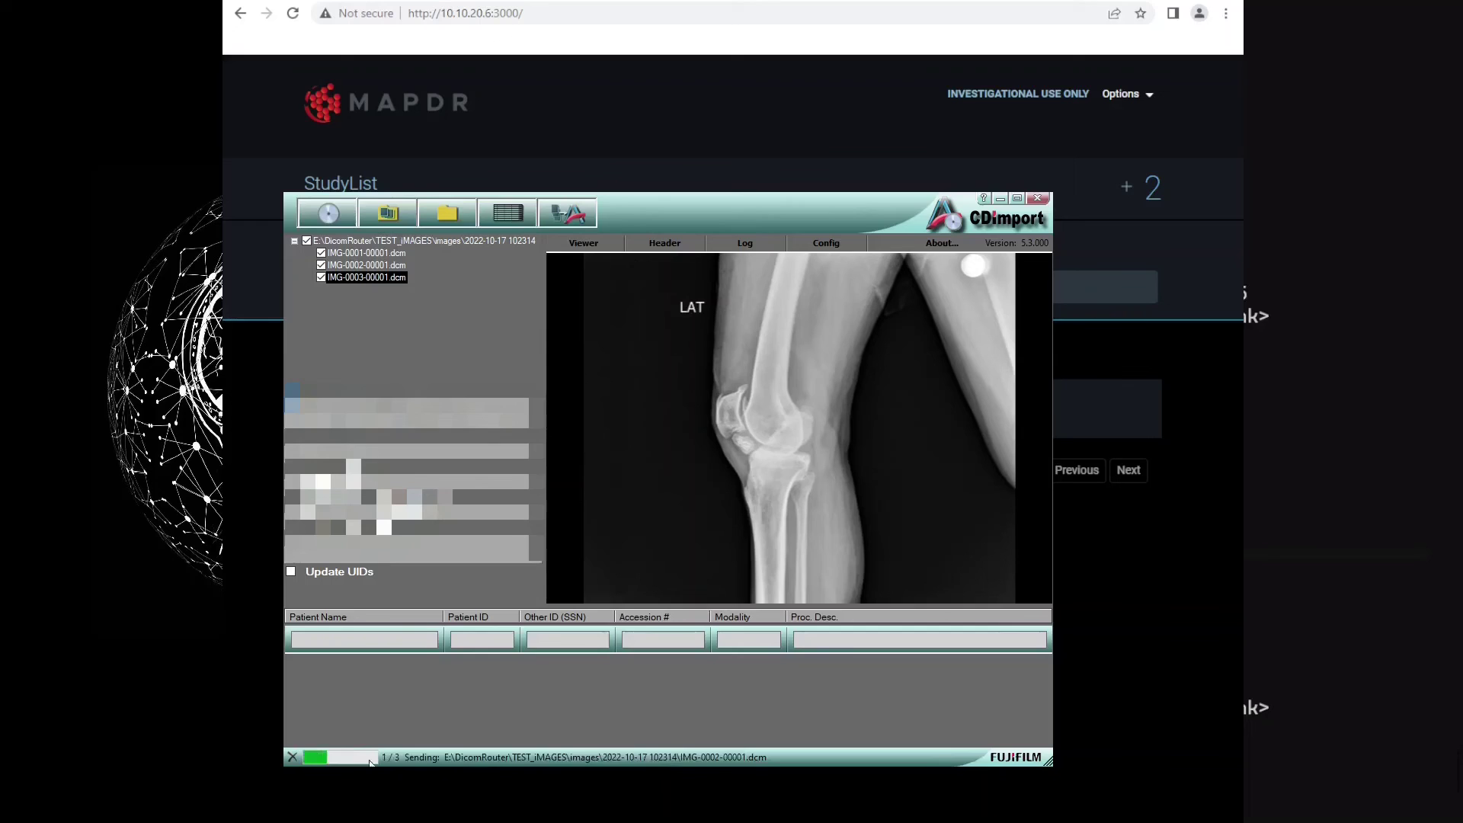
pyautogui.click(1002, 197)
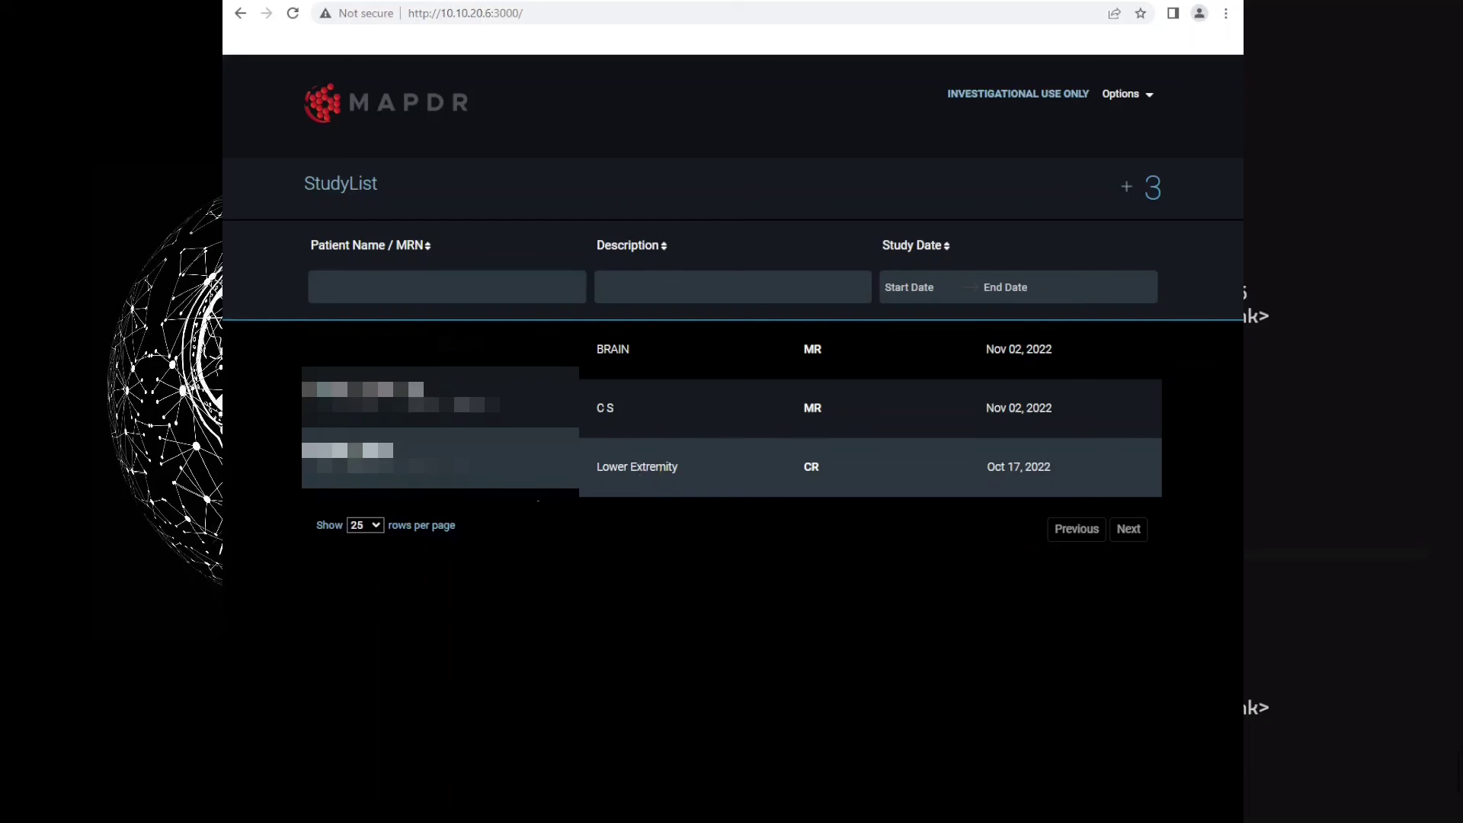
# Open the Lower Extremity CR study and step through its knee series, including Knee Lateral
pyautogui.click(528, 473)
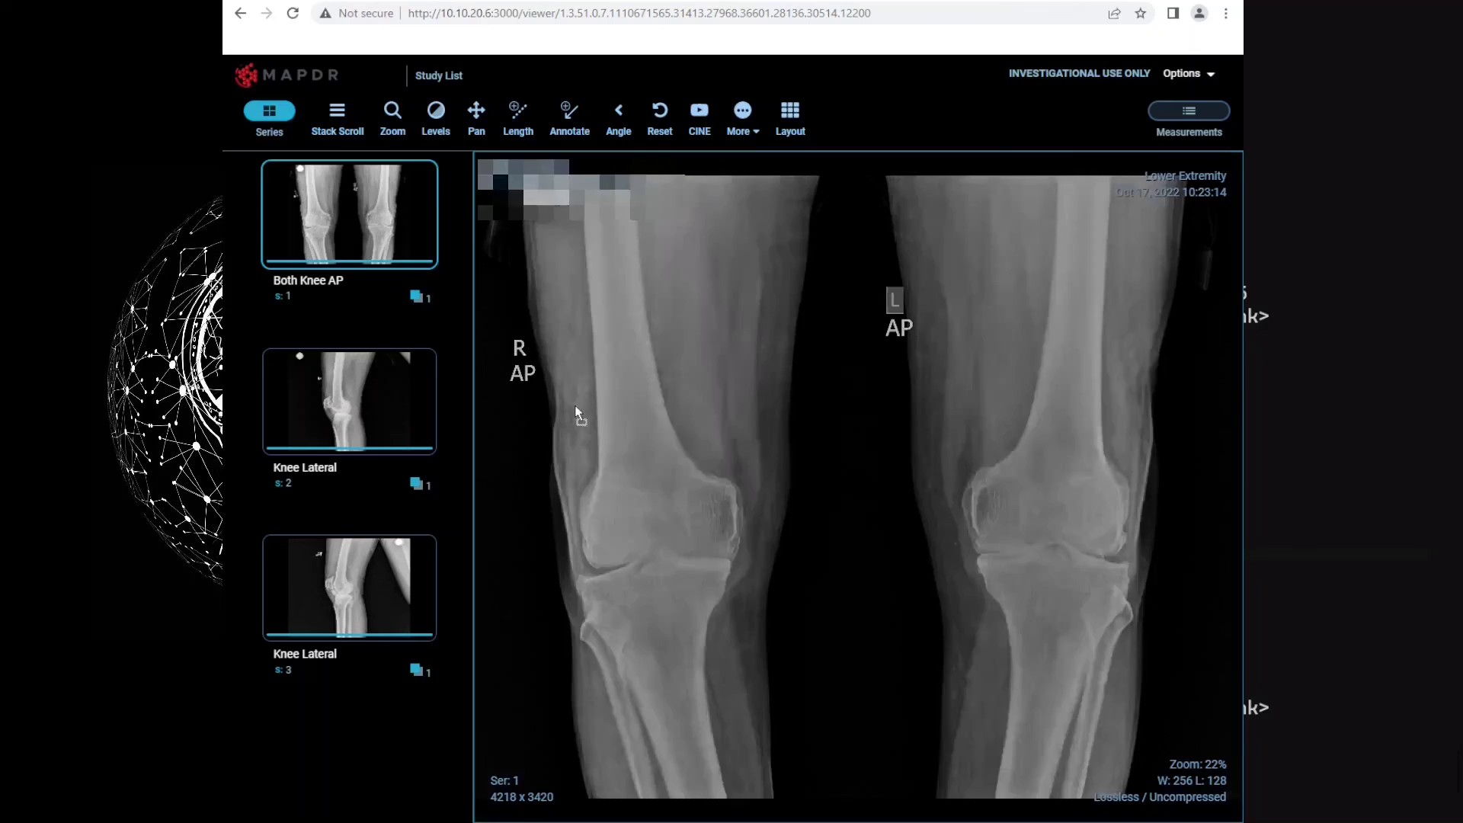
pyautogui.press('pagedown')
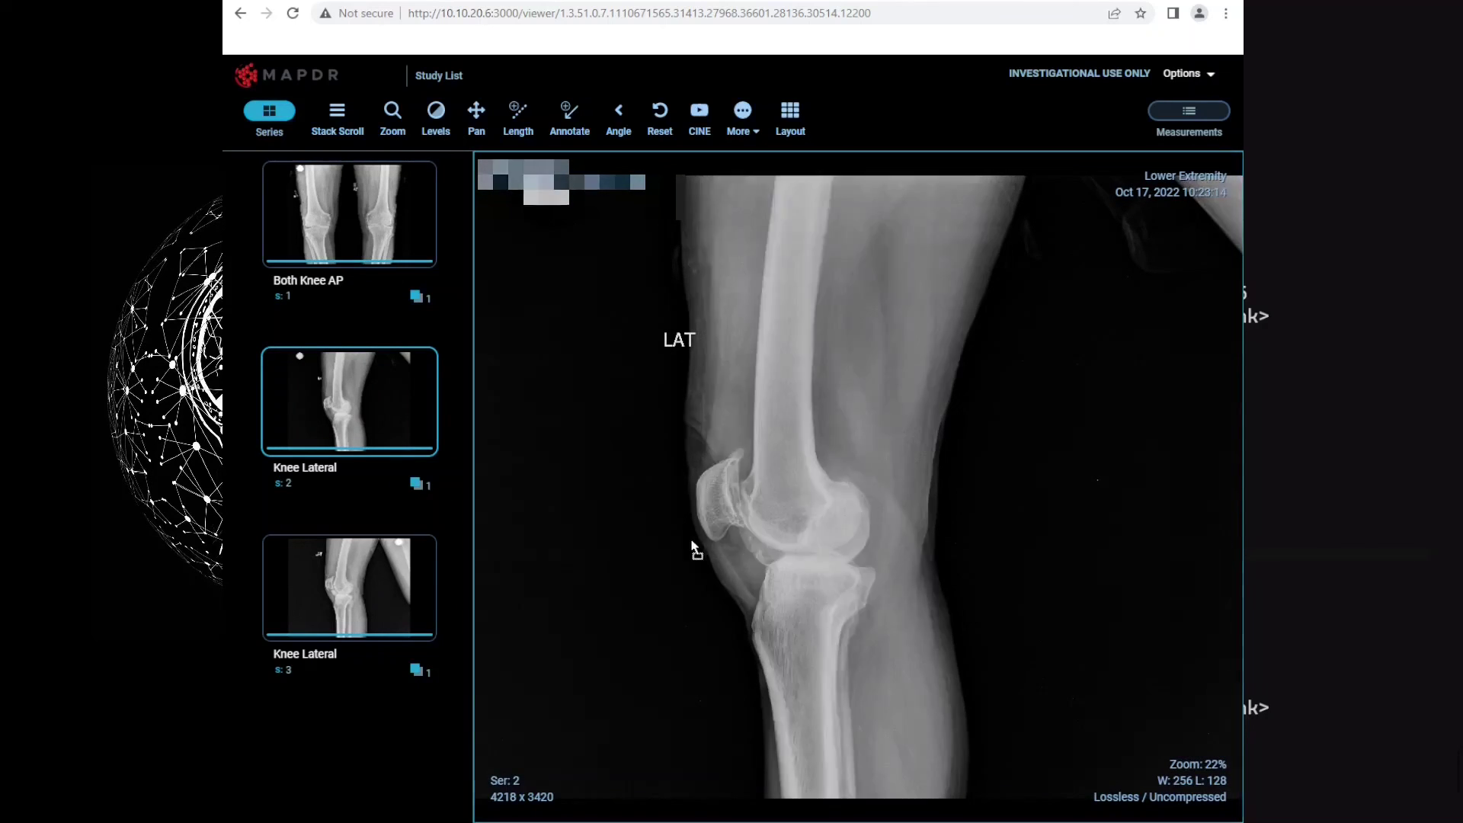
pyautogui.press('pagedown')
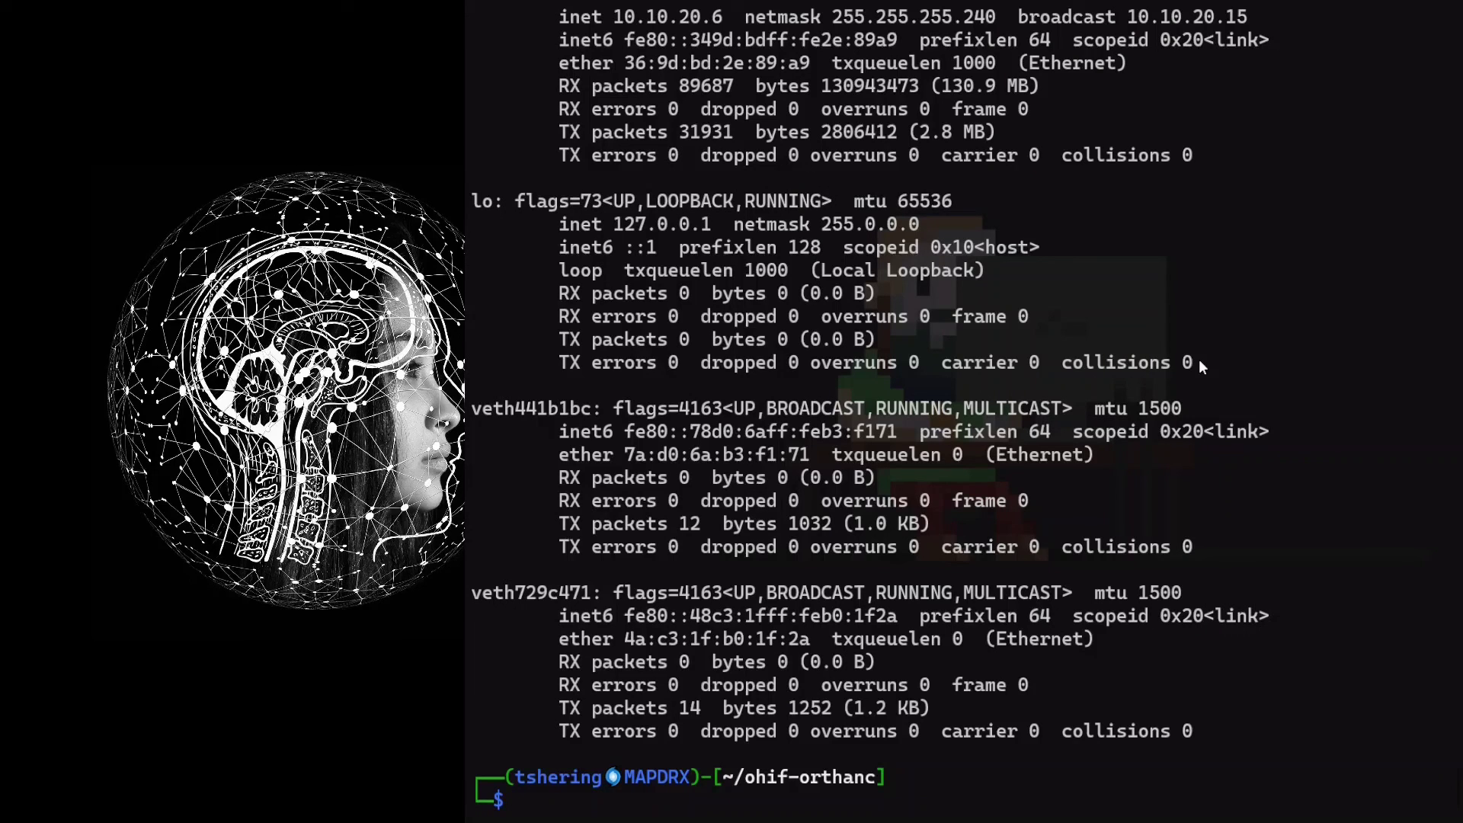
# Run docker-compose stop to stop the OHIF and Orthanc containers
pyautogui.write('docker-compose stop')
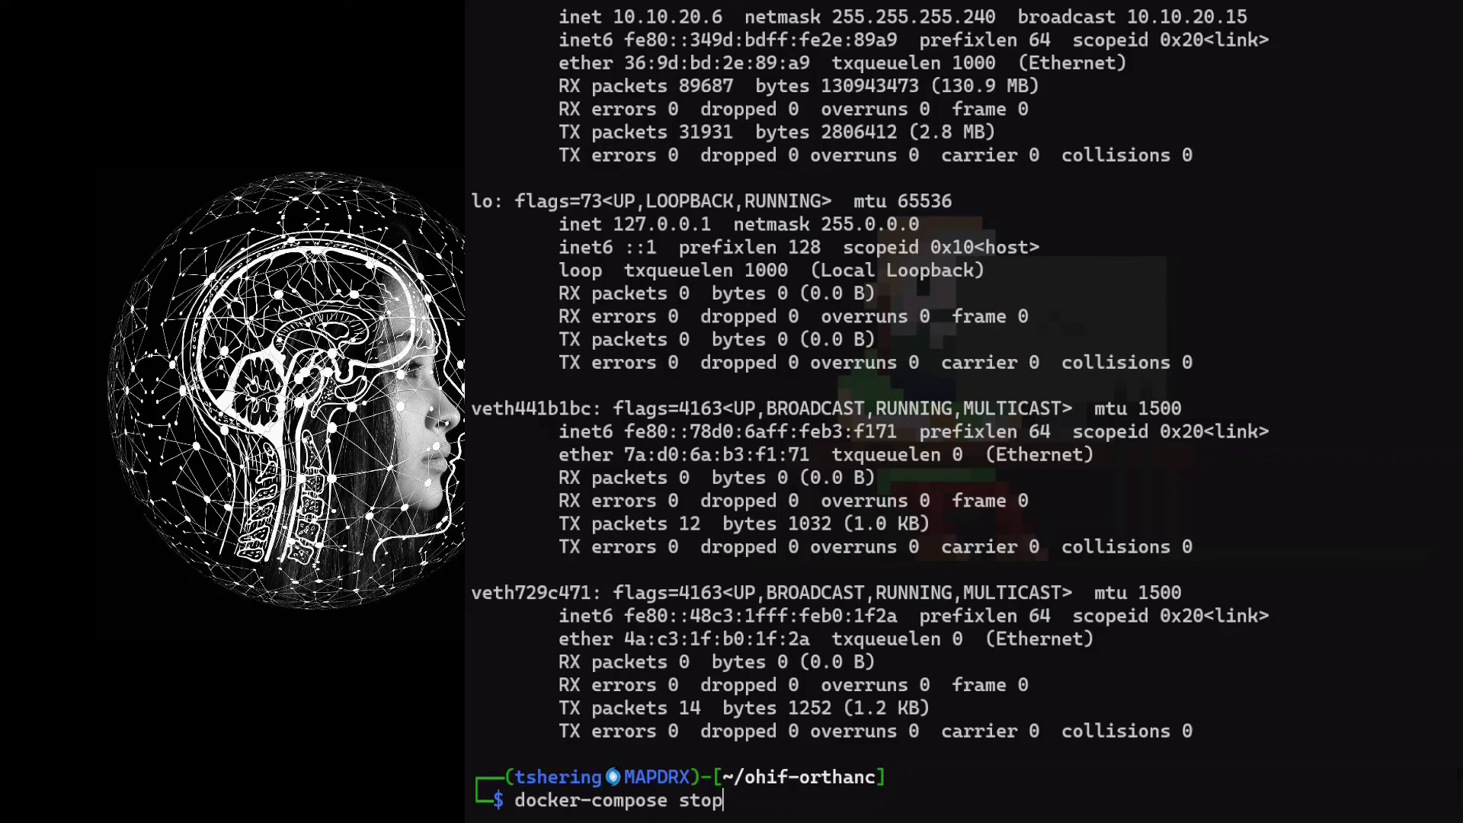
pyautogui.press('Return')
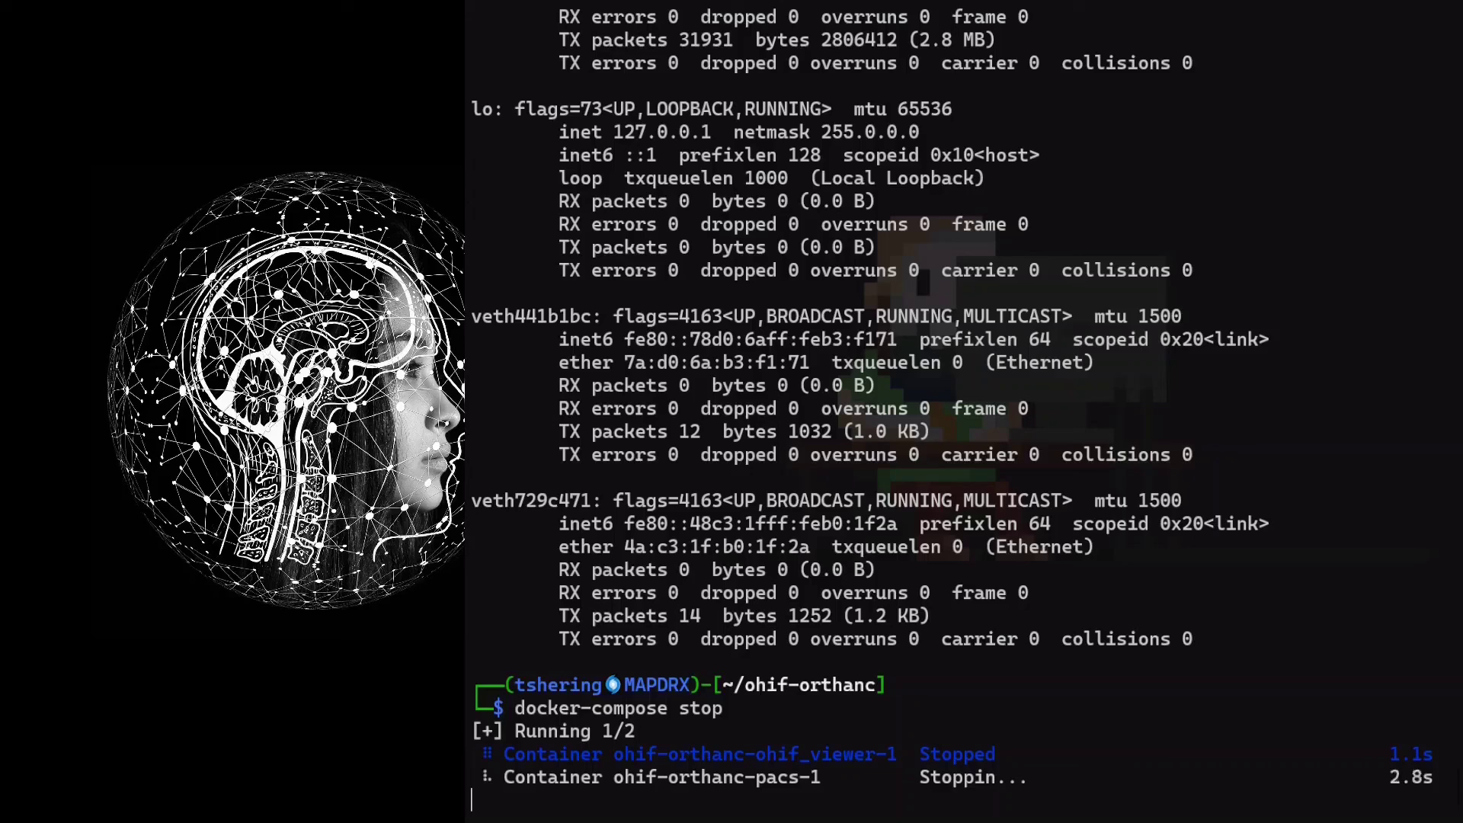